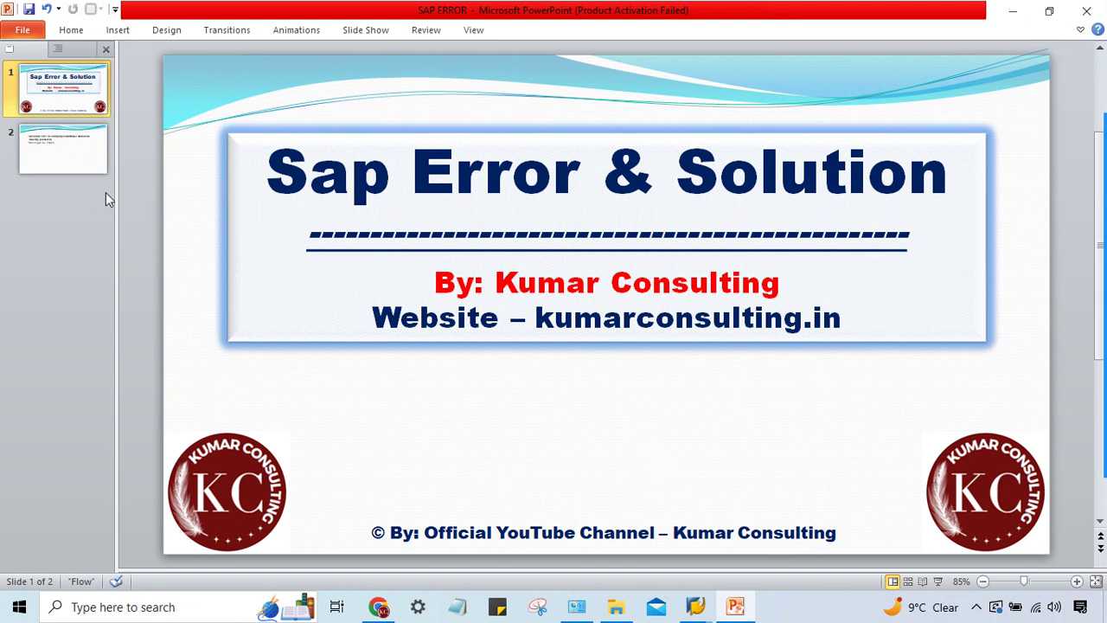
Step: Display slide 2 with the F5354 error for account 1007 in MA43, then return to SAP
{"action": "left_click", "coordinate": [61, 162]}
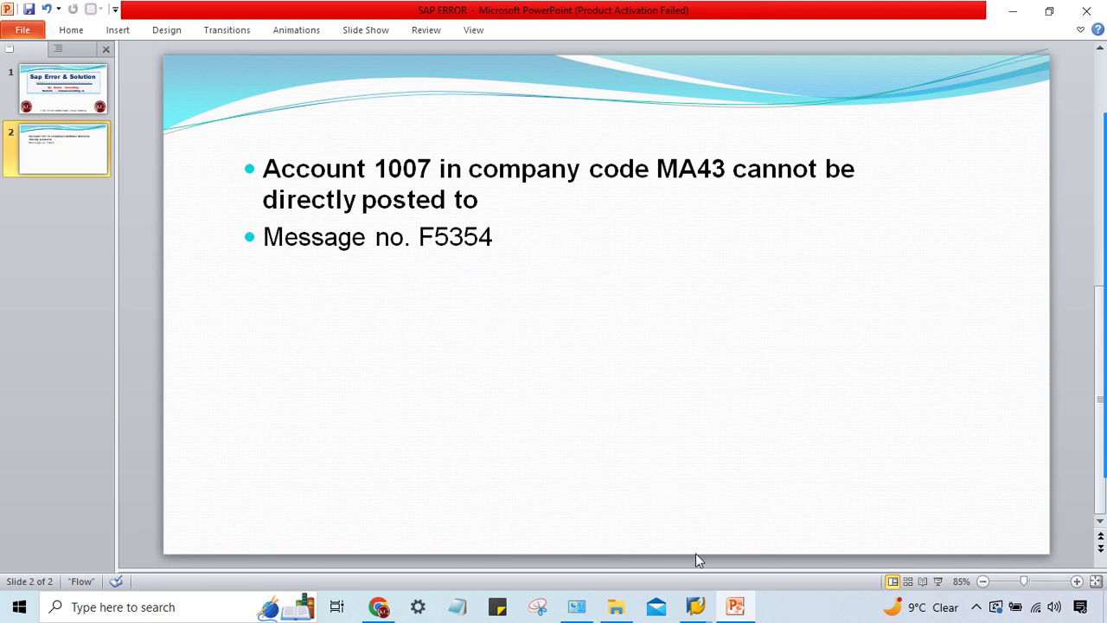
{"action": "left_click", "coordinate": [697, 607]}
Step: Start transaction FB60 for vendor invoice entry
{"action": "left_click", "coordinate": [773, 554]}
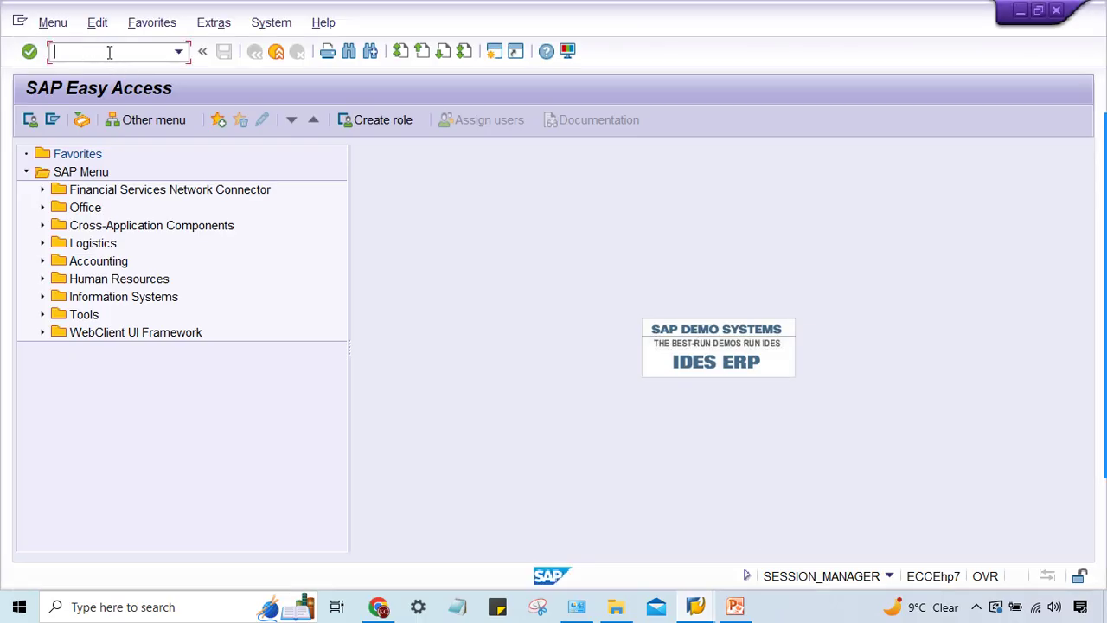
{"action": "left_click", "coordinate": [103, 51]}
{"action": "type", "text": "FB60"}
{"action": "key", "text": "Return"}
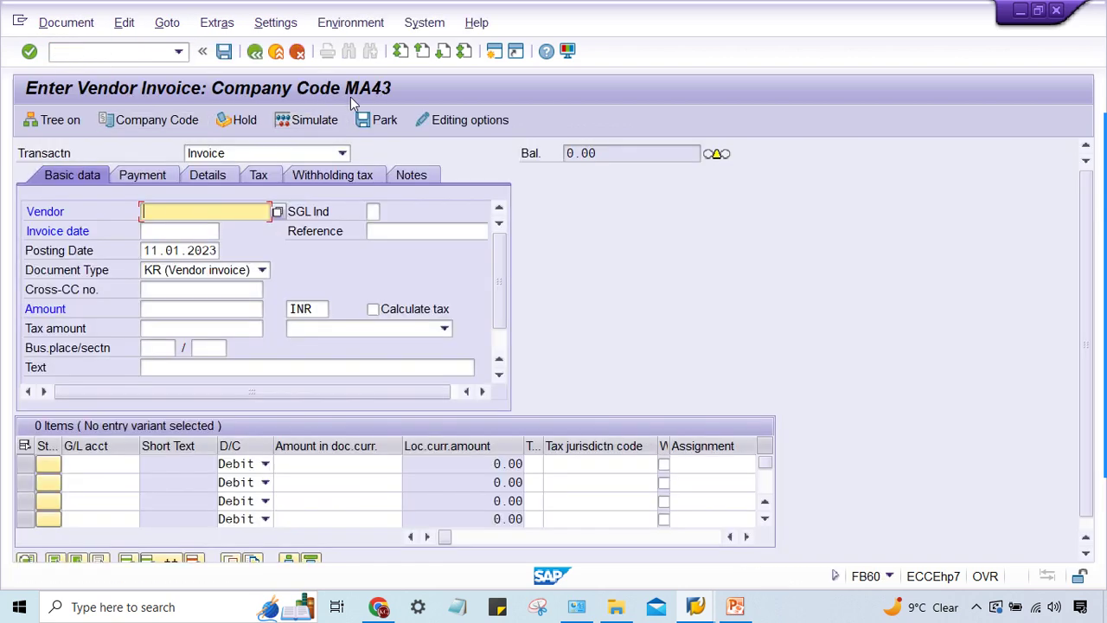
Step: Fill the invoice header: vendor 300070, invoice date 11.01.2023, amount 1120
{"action": "left_click", "coordinate": [187, 212]}
{"action": "left_click", "coordinate": [200, 228]}
{"action": "left_click", "coordinate": [161, 229]}
{"action": "left_click", "coordinate": [185, 250]}
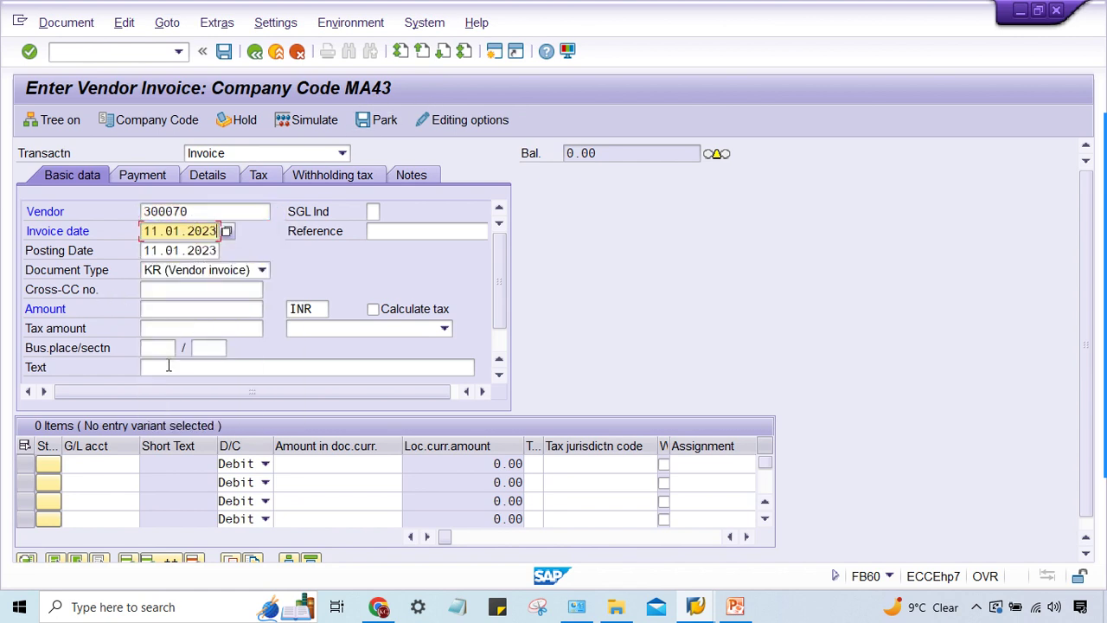
{"action": "left_click", "coordinate": [160, 310]}
{"action": "left_click", "coordinate": [157, 326]}
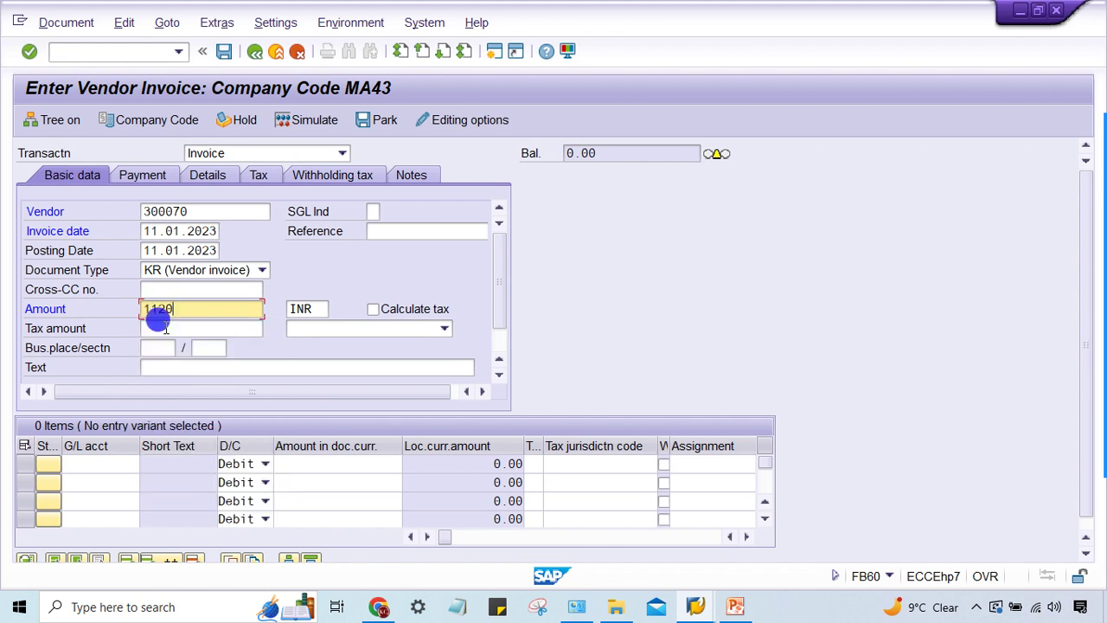
Step: Add a G/L 4001 line of 1000 with tax code M1 and calculated tax, then simulate
{"action": "left_click", "coordinate": [96, 464]}
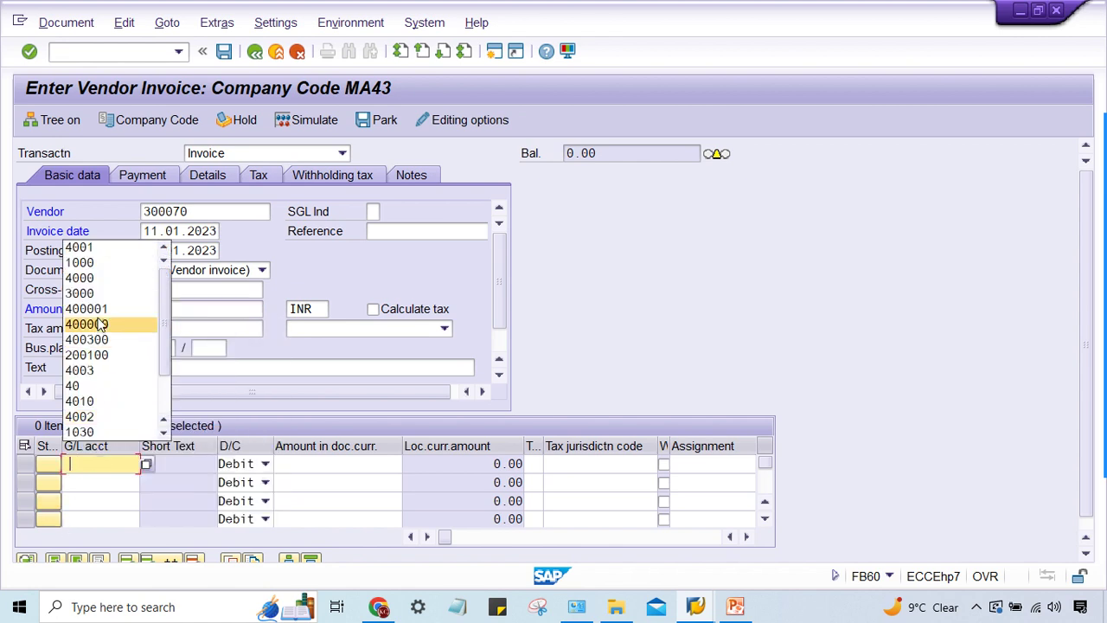
{"action": "left_click", "coordinate": [102, 248]}
{"action": "key", "text": "Tab"}
{"action": "key", "text": "Tab"}
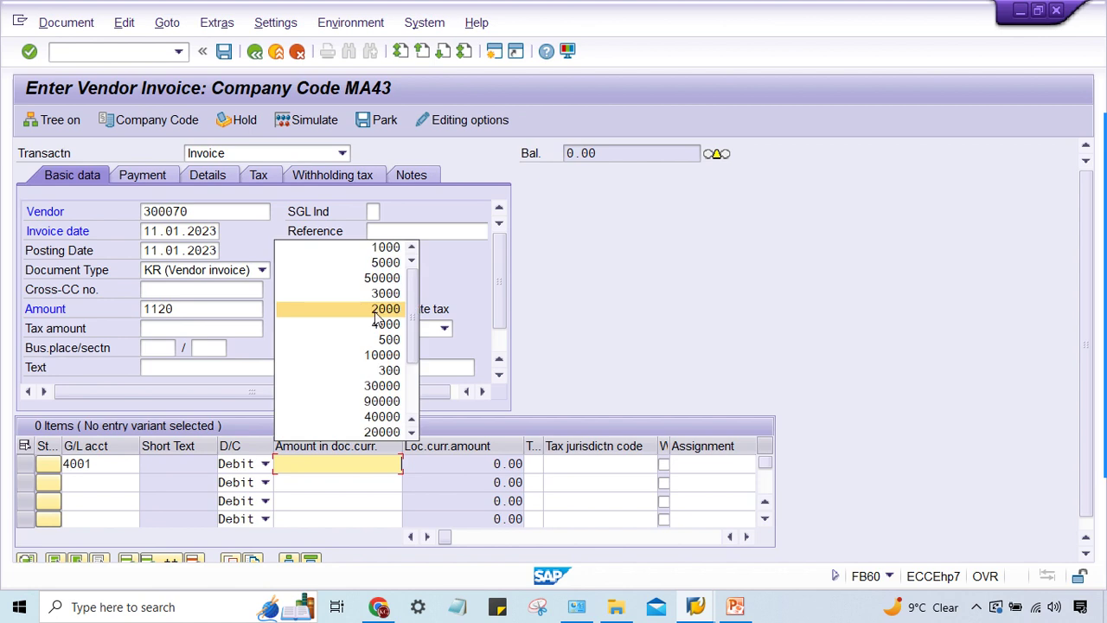
{"action": "left_click", "coordinate": [388, 250]}
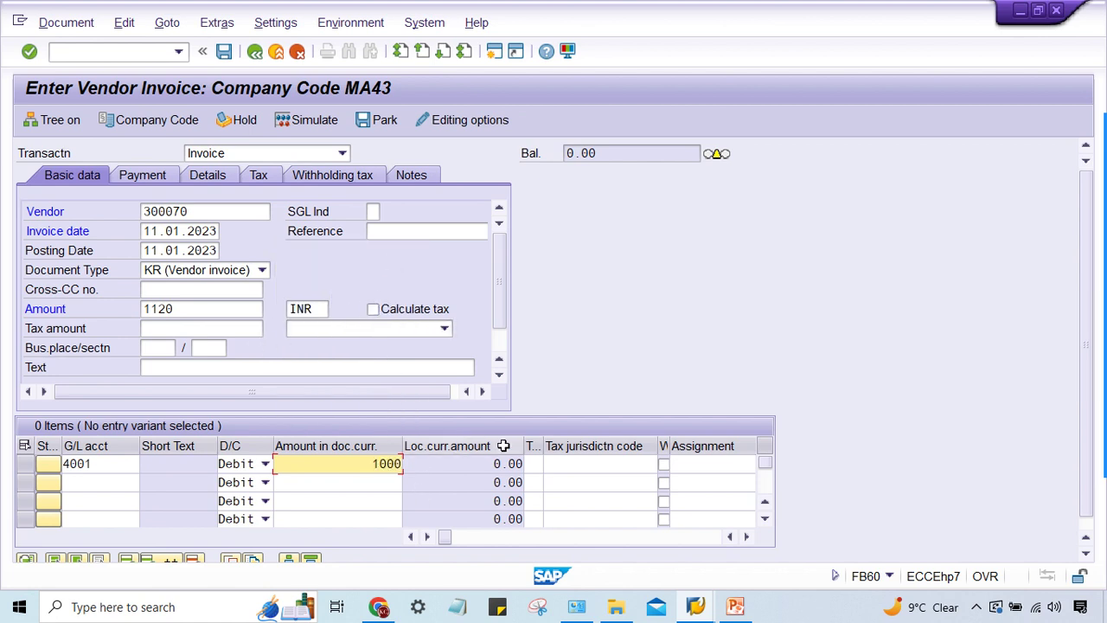
{"action": "left_click", "coordinate": [374, 309]}
{"action": "left_click", "coordinate": [531, 463]}
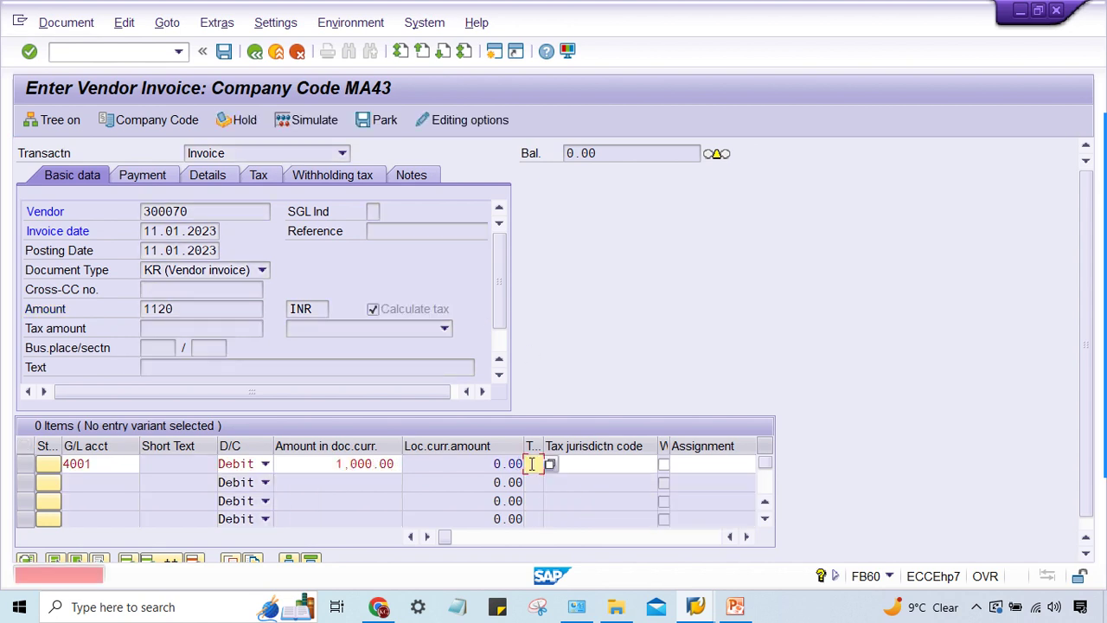
{"action": "left_click", "coordinate": [549, 464]}
{"action": "left_click", "coordinate": [536, 481]}
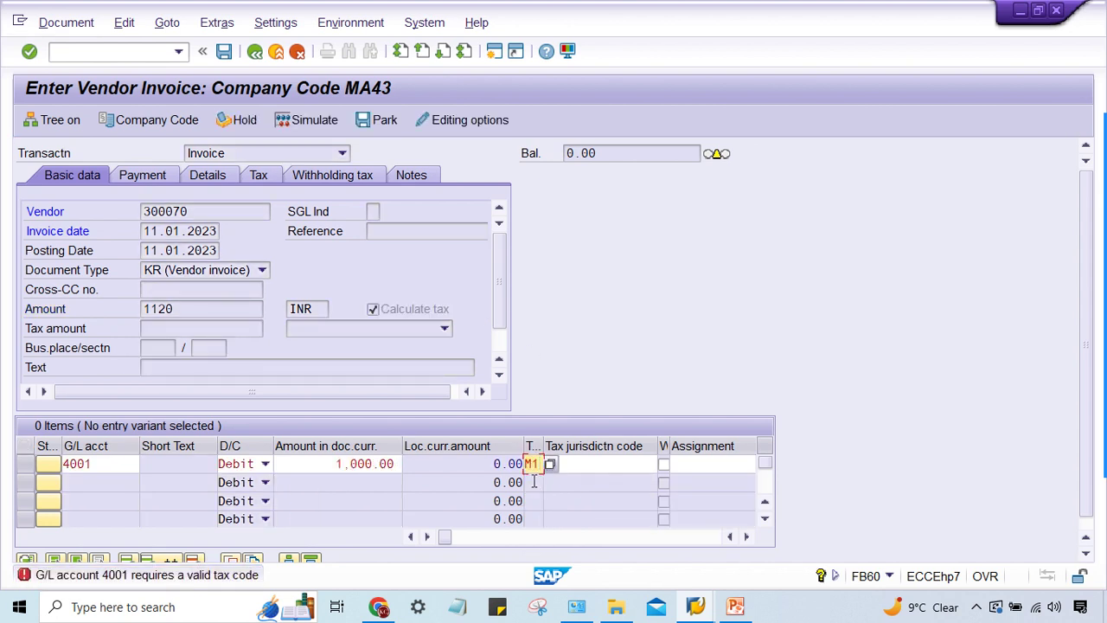
{"action": "key", "text": "Return"}
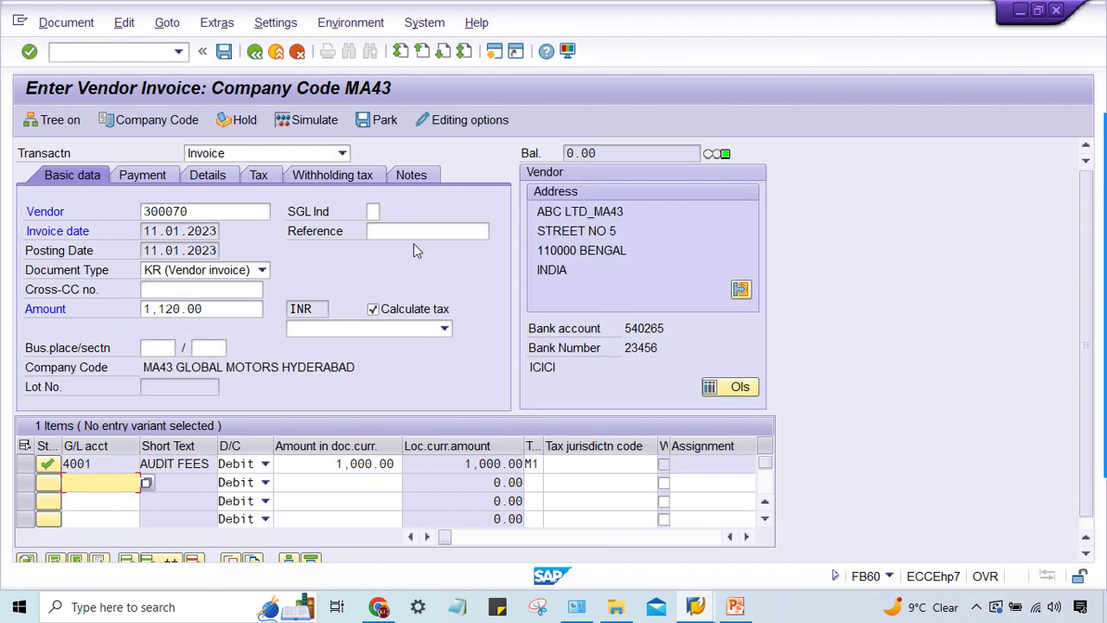
{"action": "left_click", "coordinate": [316, 121]}
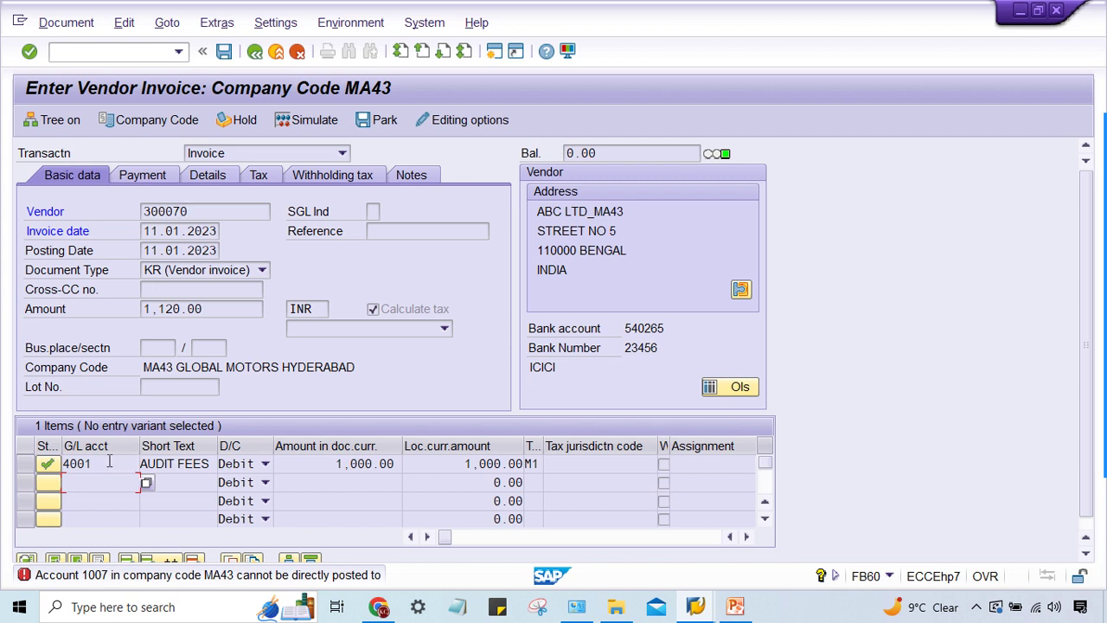
{"action": "left_click_drag", "start_coordinate": [108, 462], "coordinate": [45, 459]}
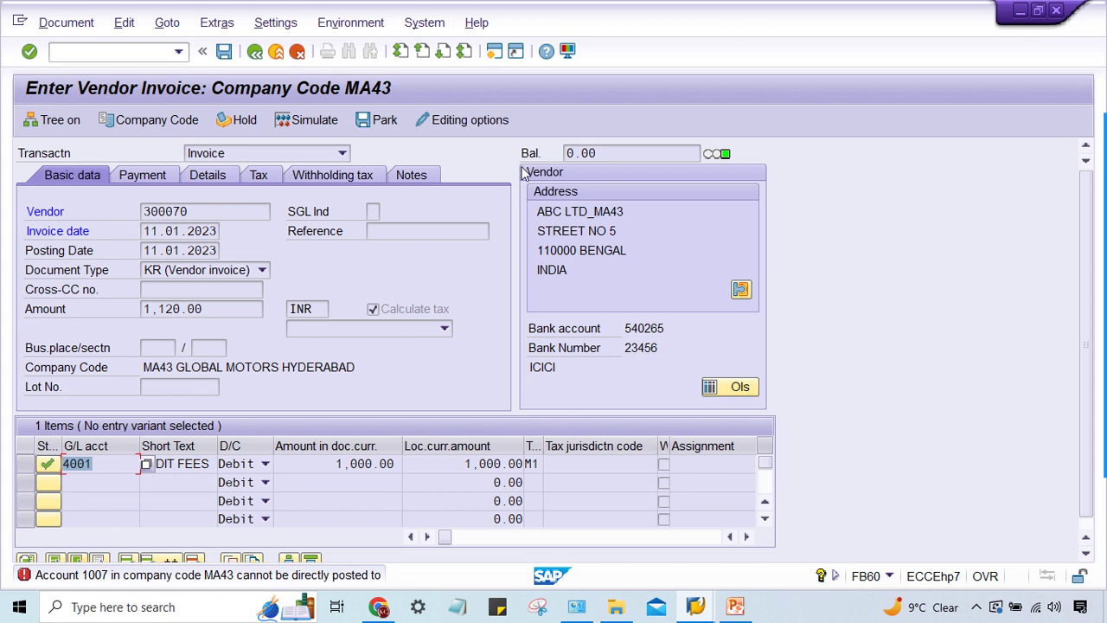
{"action": "left_click", "coordinate": [494, 51]}
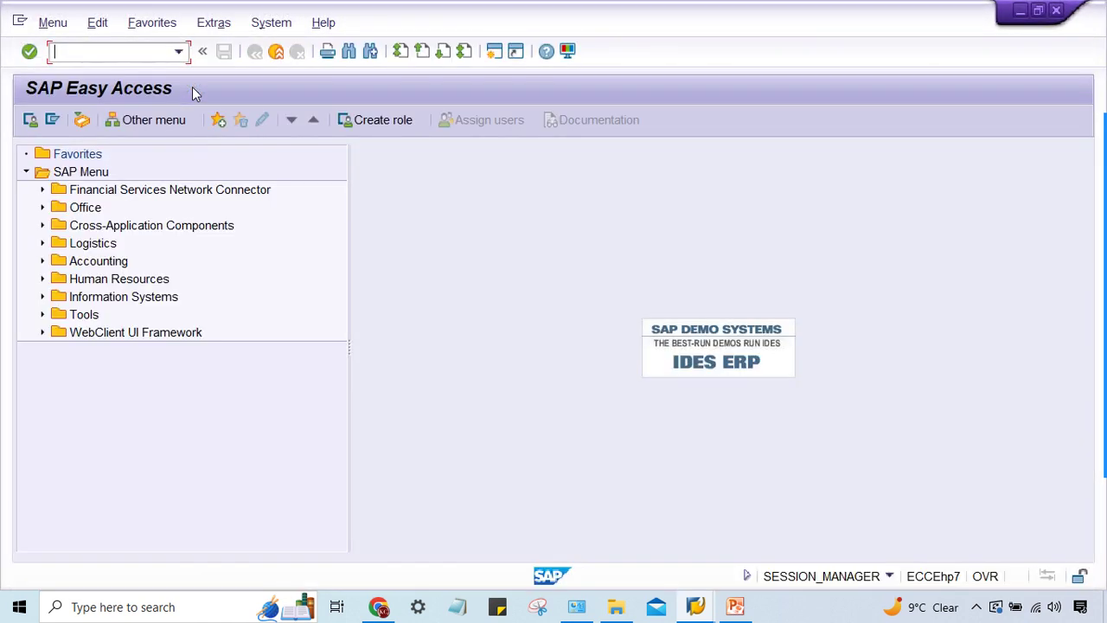
Step: In FS00, open account 1007 CGST INPUT TAX ACT from the ASSET ACCOUNTS group
{"action": "type", "text": "FS00"}
{"action": "key", "text": "Return"}
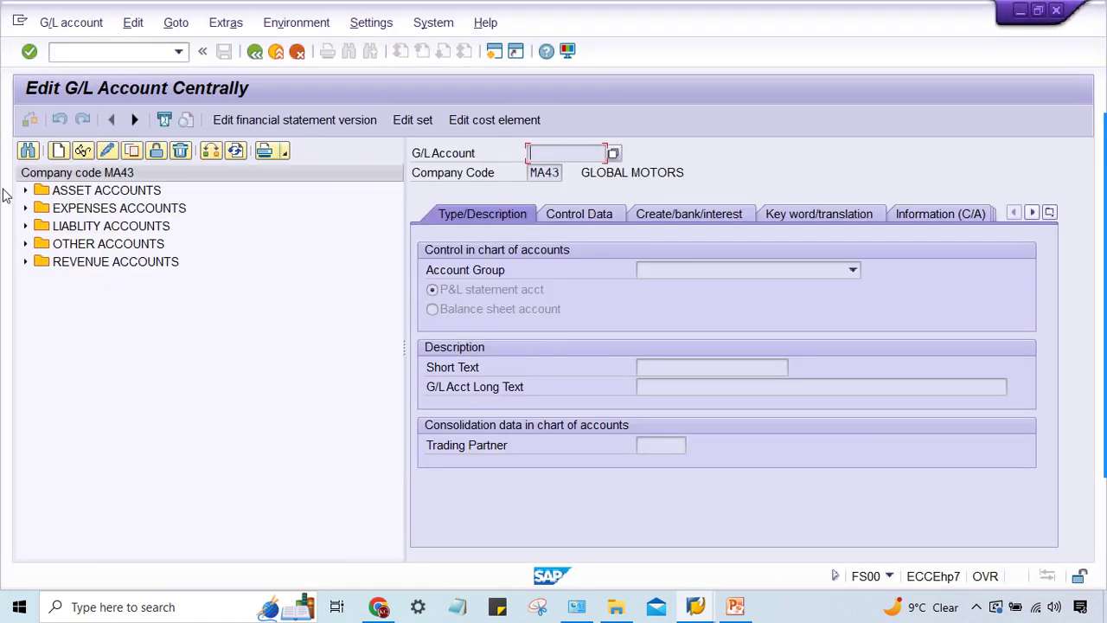
{"action": "left_click", "coordinate": [25, 190]}
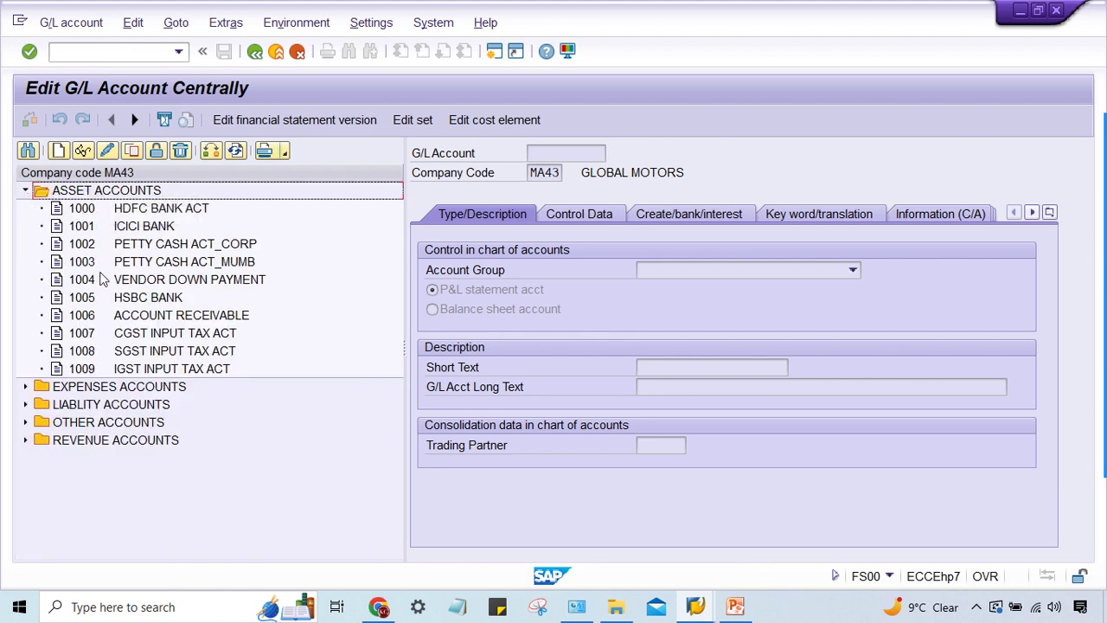
{"action": "left_click", "coordinate": [103, 337]}
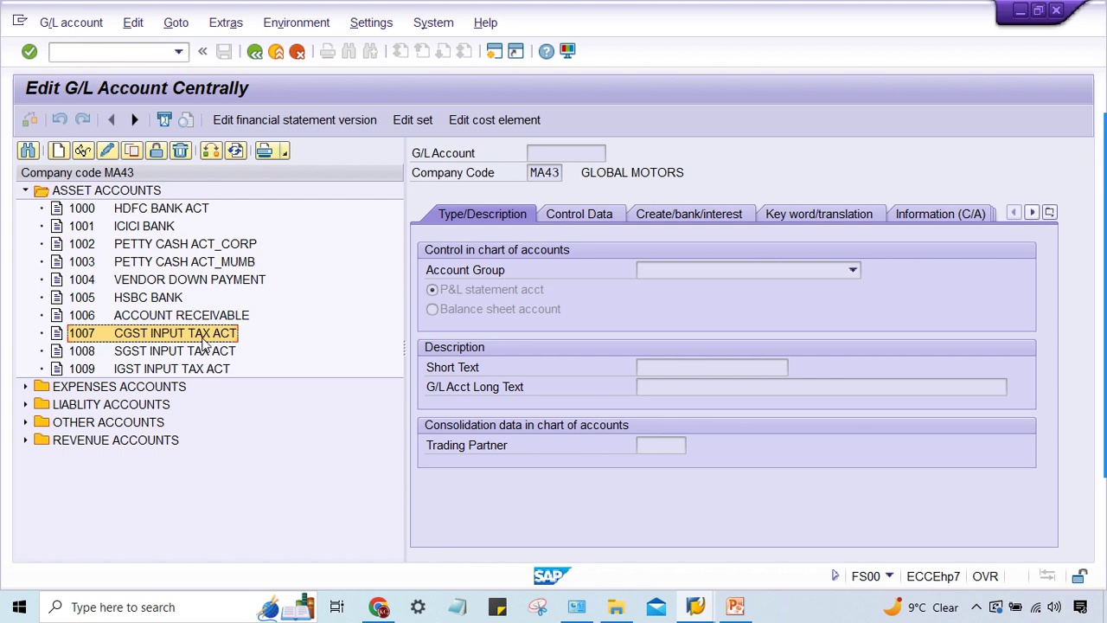
{"action": "double_click", "coordinate": [203, 342]}
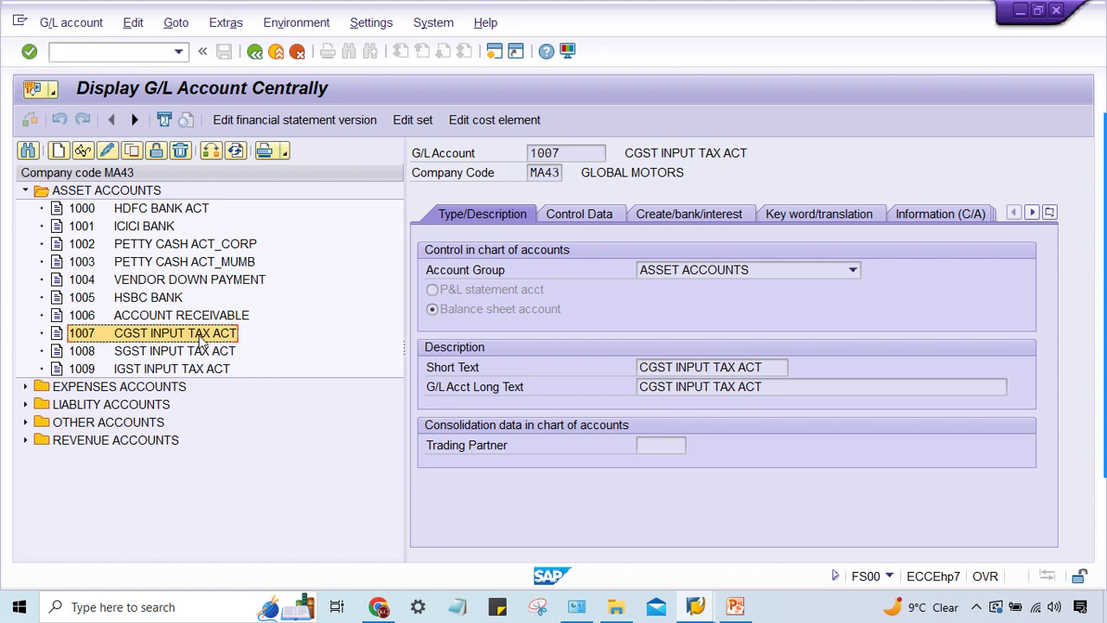
Step: Review account 1007's tabs through to Control Data, showing reconciliation type Vendors
{"action": "left_click", "coordinate": [671, 218]}
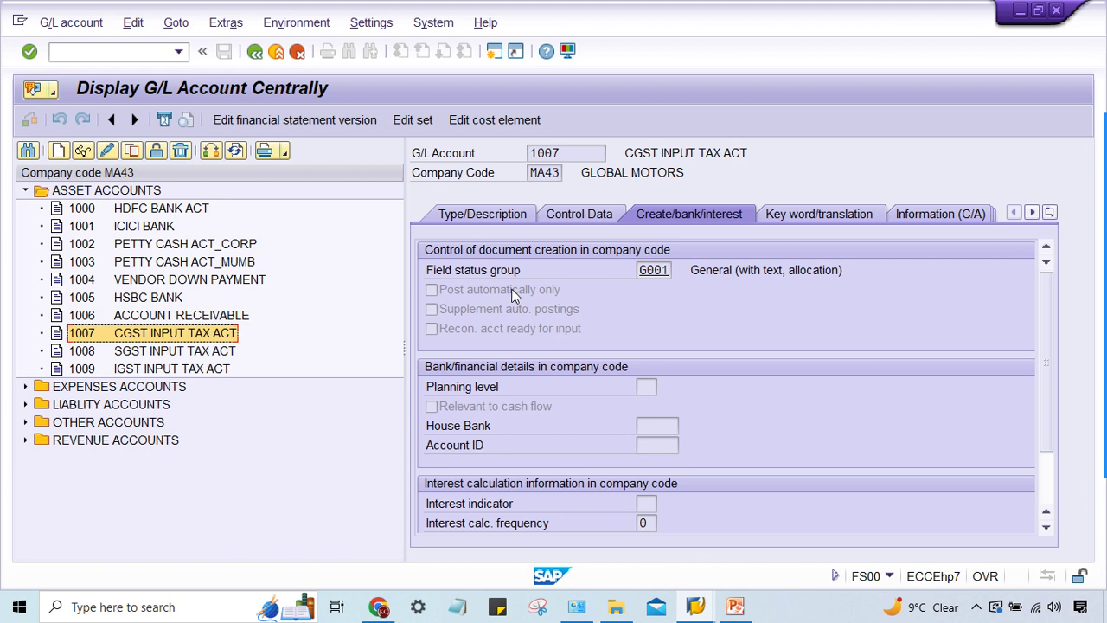
{"action": "left_click", "coordinate": [447, 215]}
{"action": "left_click", "coordinate": [448, 215]}
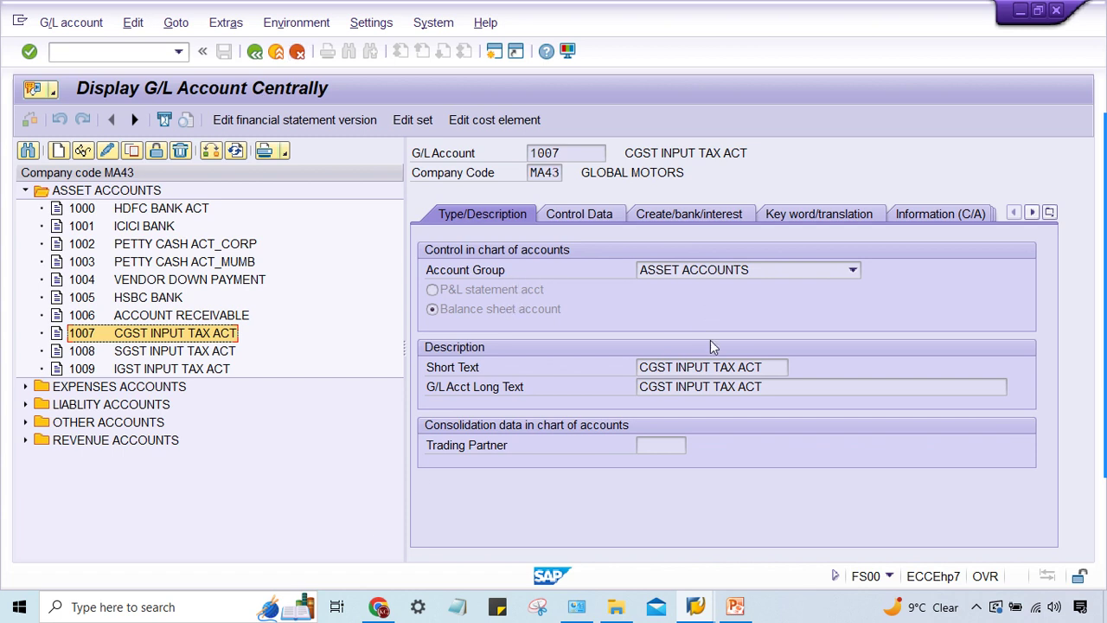
{"action": "left_click", "coordinate": [578, 214]}
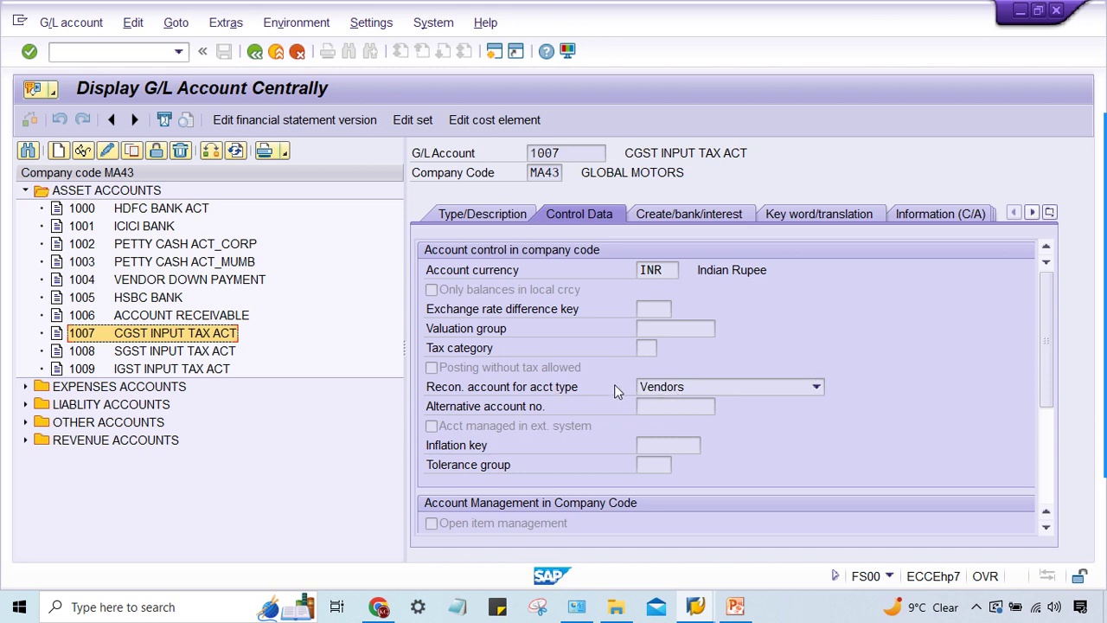
Step: Clear account 1007's reconciliation account type and save it
{"action": "left_click", "coordinate": [106, 151]}
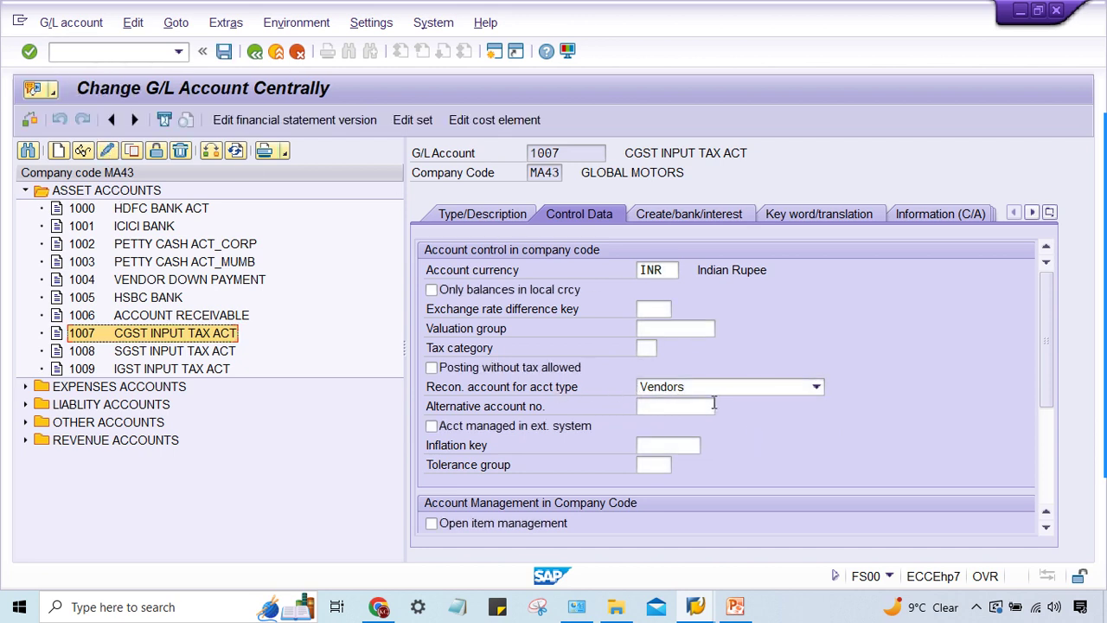
{"action": "left_click", "coordinate": [707, 386]}
{"action": "left_click", "coordinate": [683, 403]}
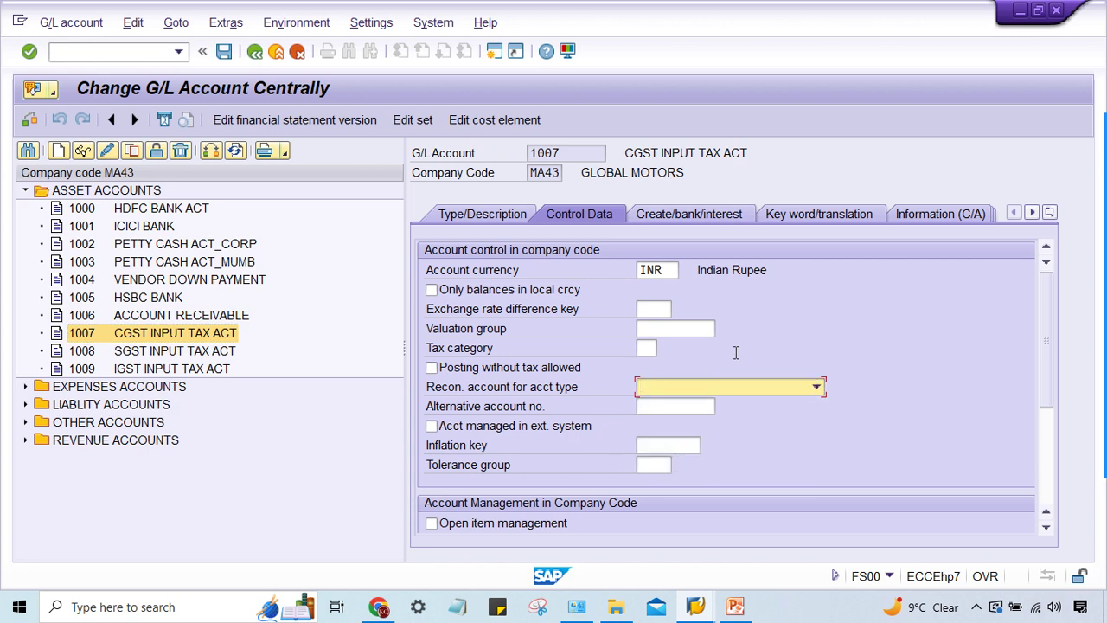
{"action": "key", "text": "ctrl+s"}
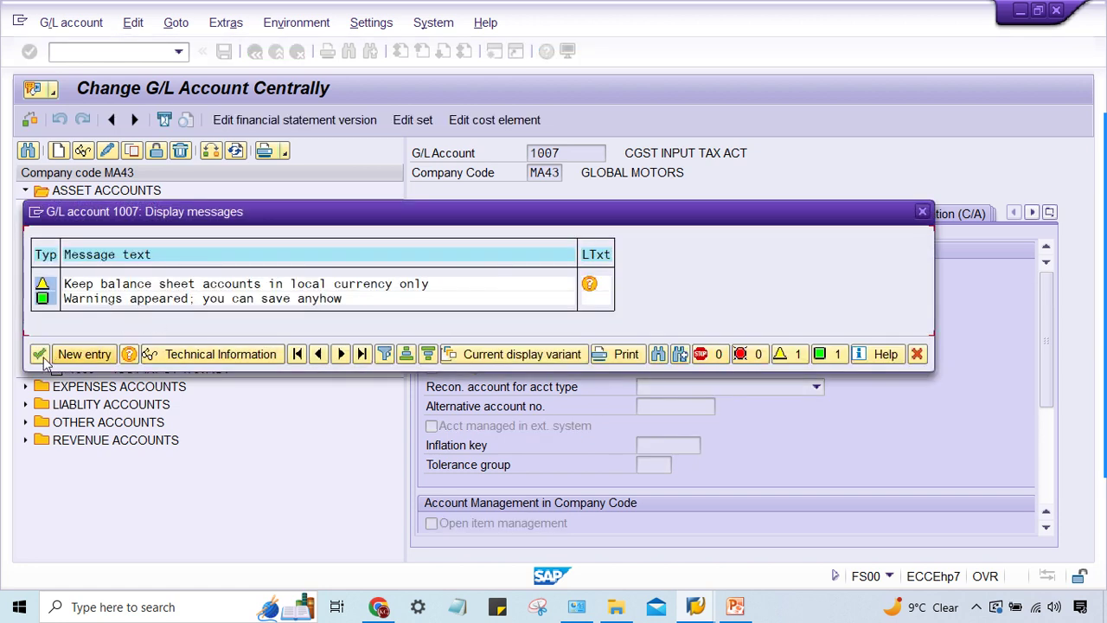
{"action": "left_click", "coordinate": [40, 355]}
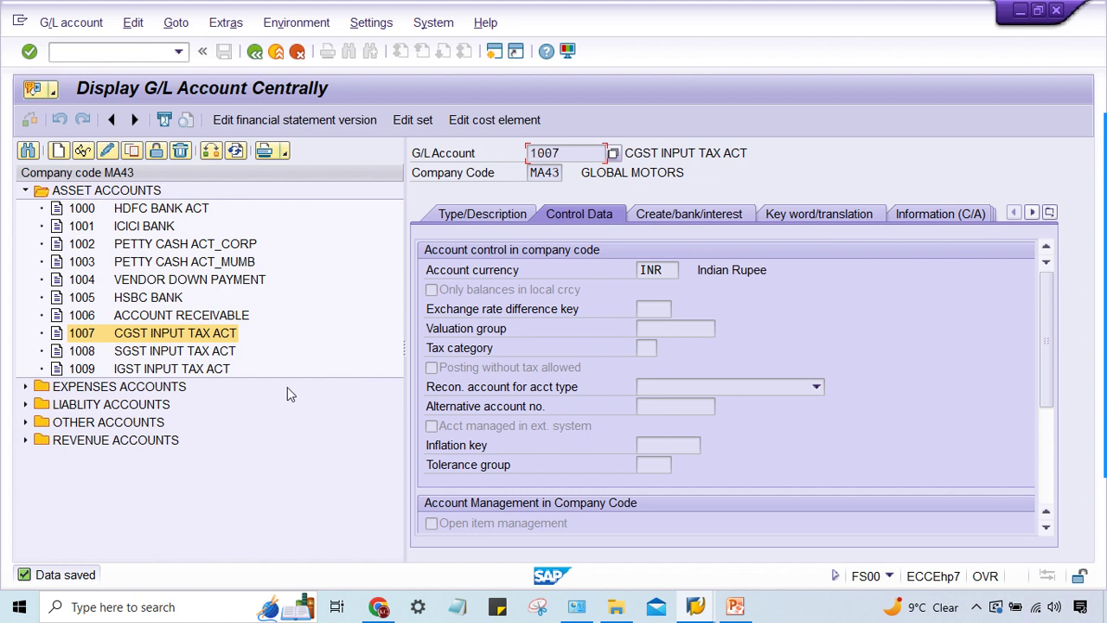
Step: Clear the reconciliation account type on account 1008 SGST INPUT TAX ACT and save
{"action": "left_click", "coordinate": [152, 352]}
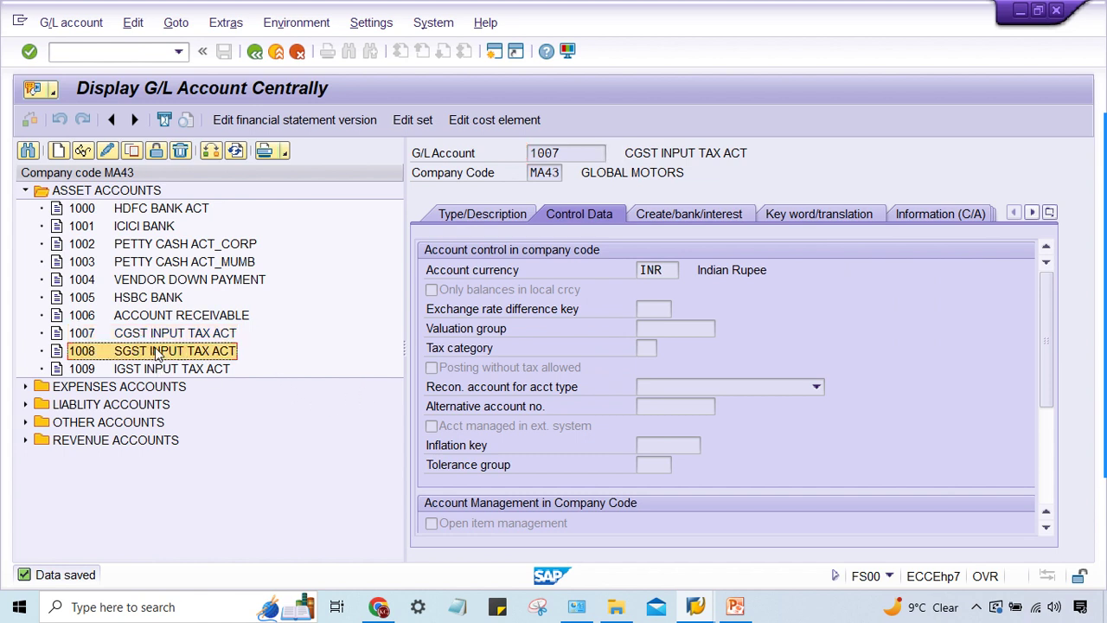
{"action": "left_click", "coordinate": [146, 335]}
{"action": "left_click", "coordinate": [147, 352]}
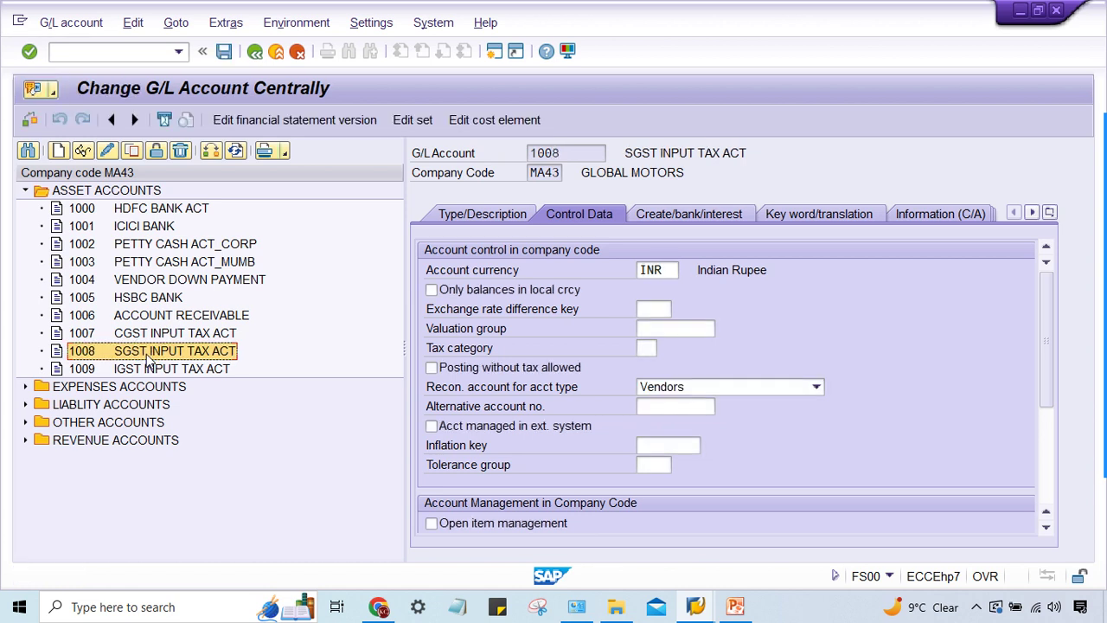
{"action": "left_click", "coordinate": [727, 385]}
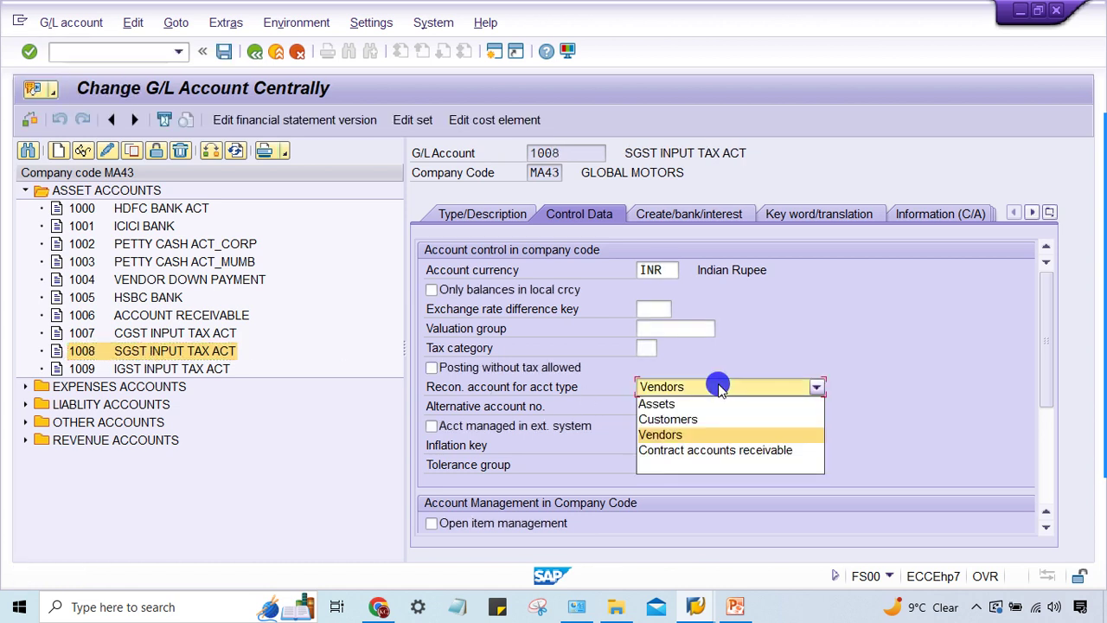
{"action": "left_click", "coordinate": [672, 464]}
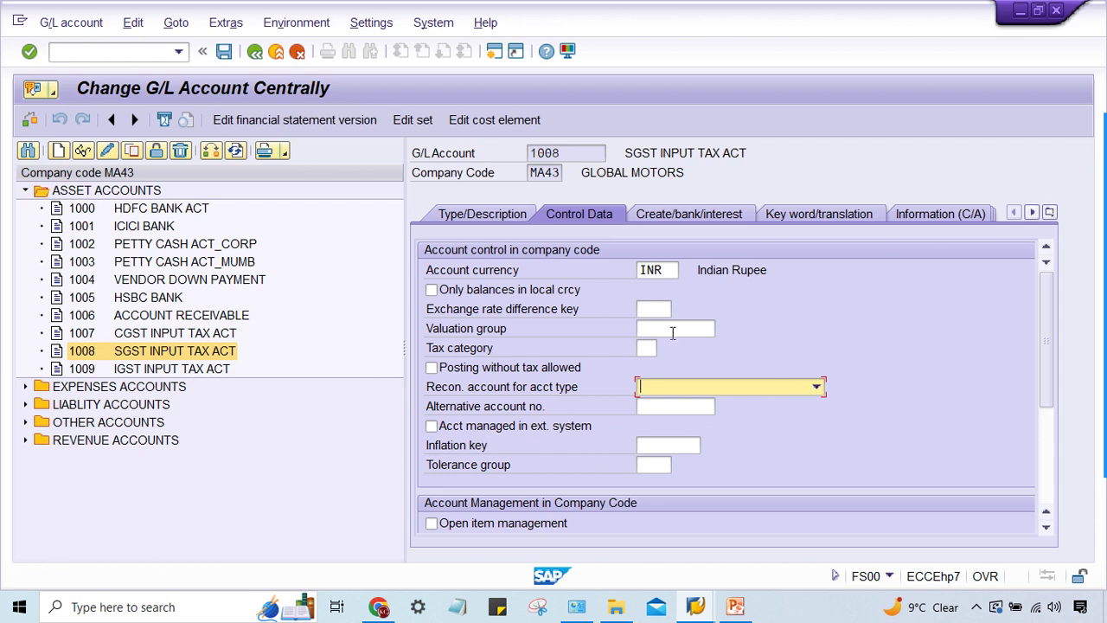
{"action": "key", "text": "ctrl+s"}
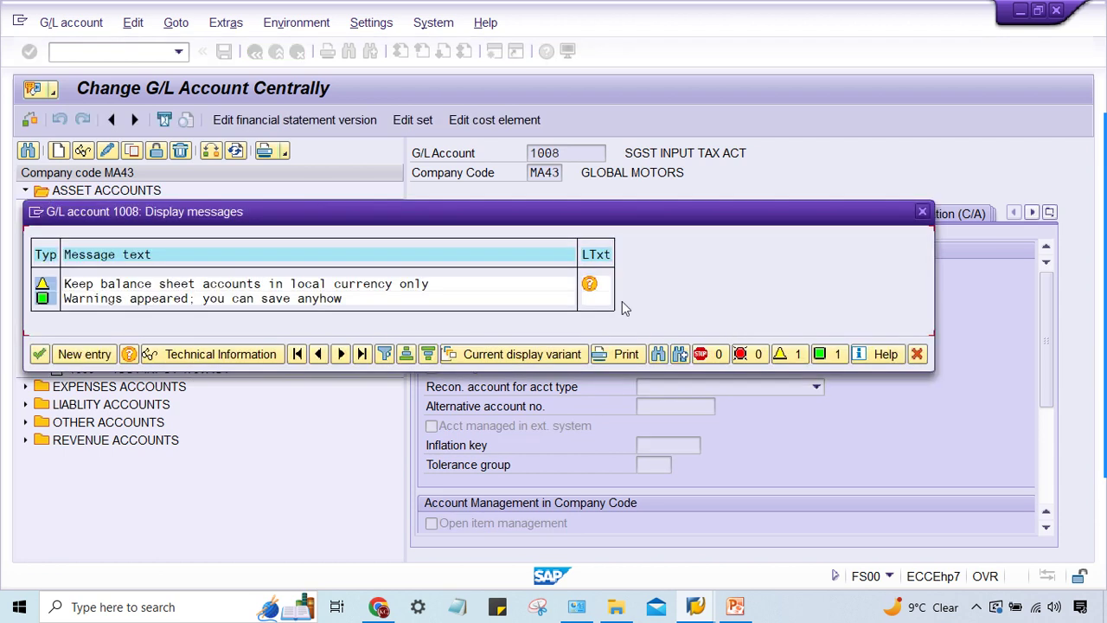
{"action": "key", "text": "Return"}
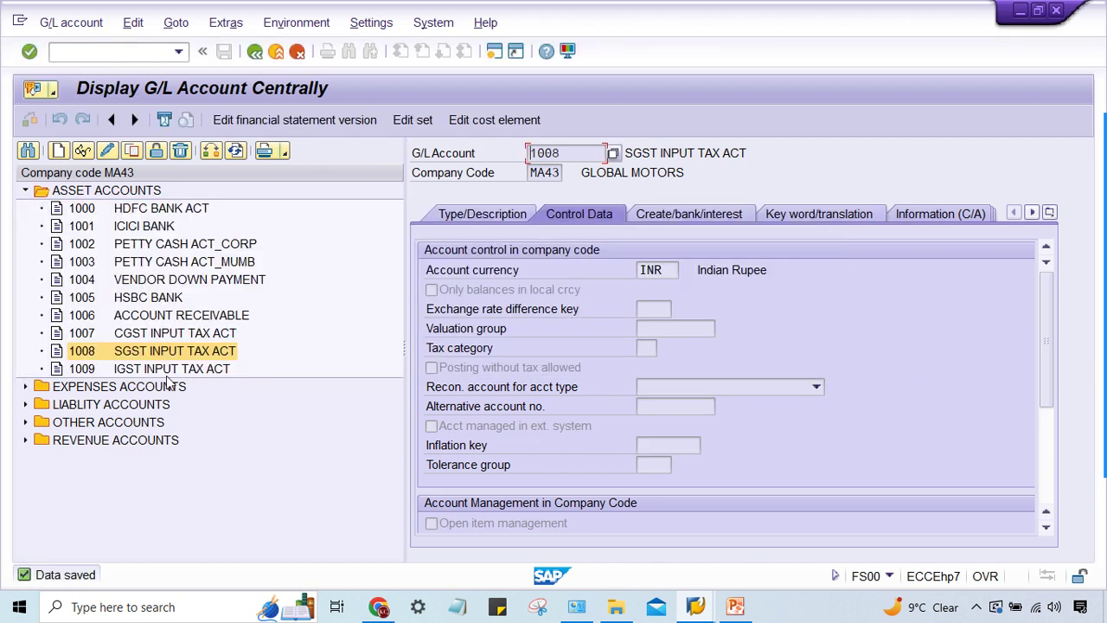
Step: Clear the reconciliation account type on account 1009 IGST INPUT TAX ACT and save
{"action": "double_click", "coordinate": [160, 373]}
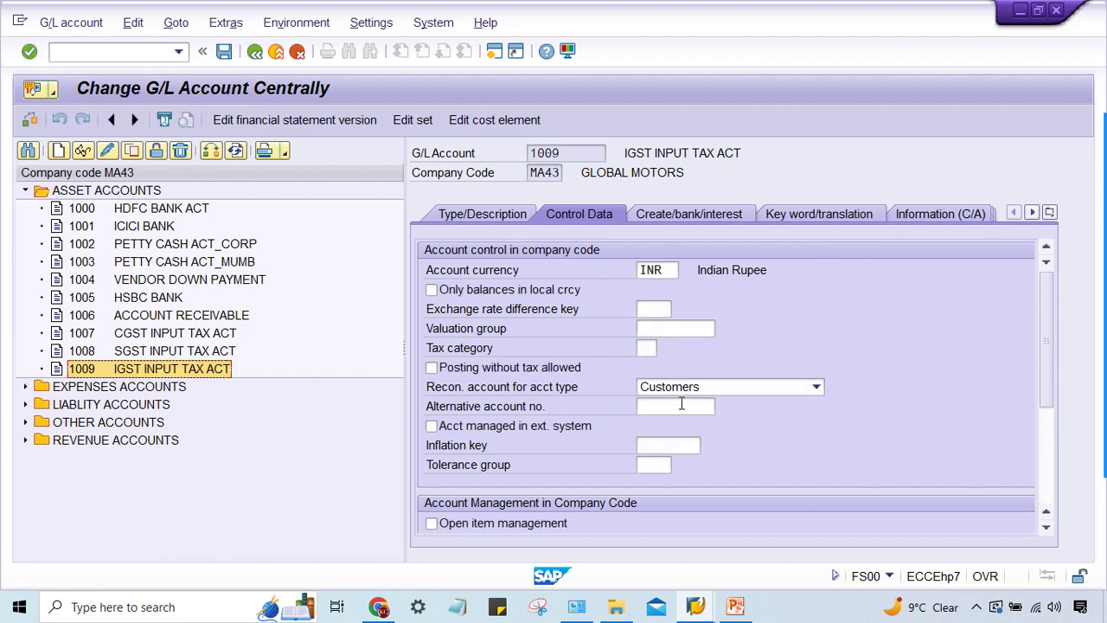
{"action": "left_click", "coordinate": [709, 390]}
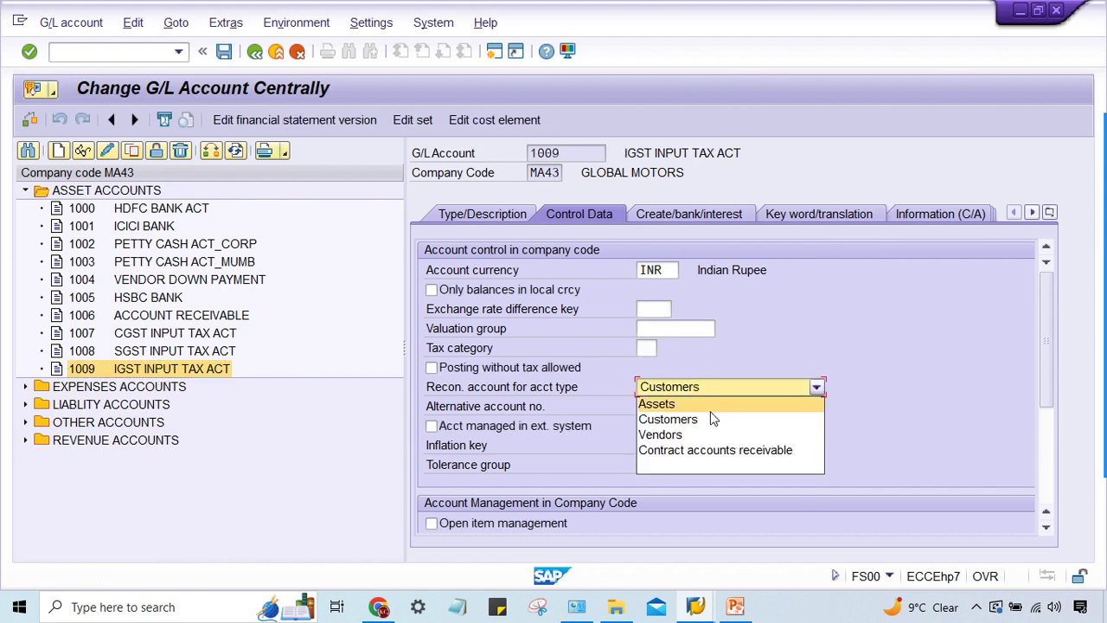
{"action": "left_click", "coordinate": [684, 400]}
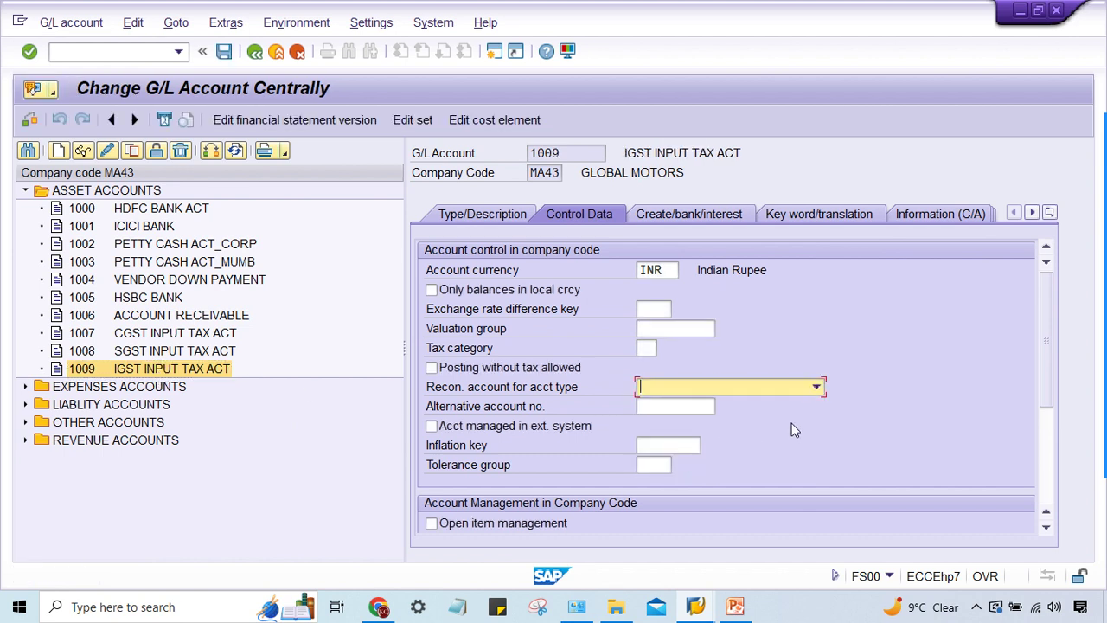
{"action": "key", "text": "ctrl+s"}
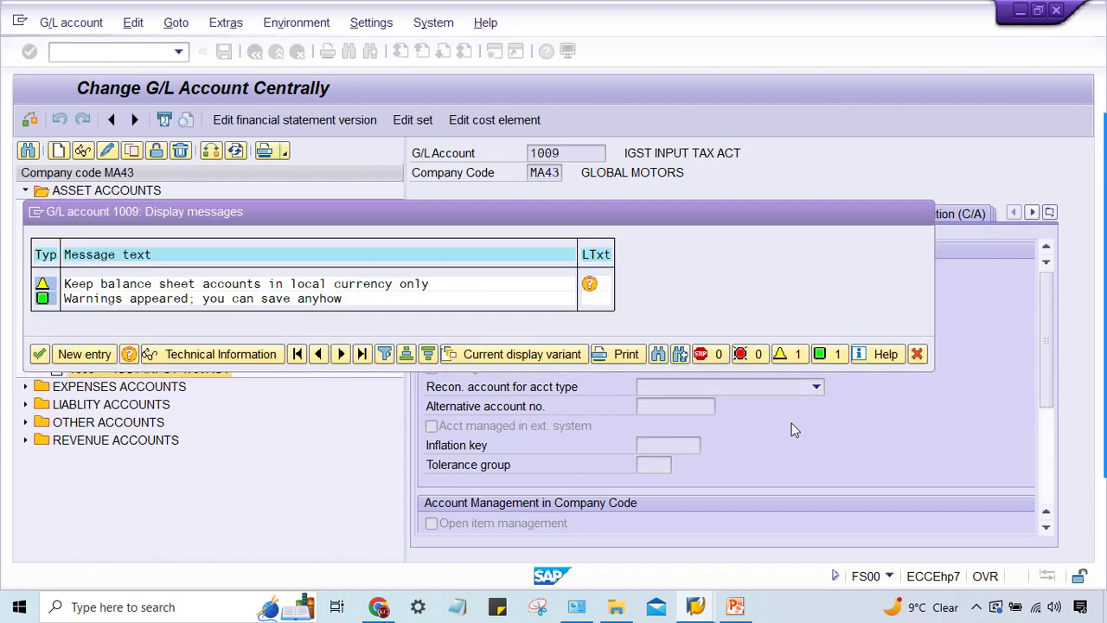
{"action": "key", "text": "Return"}
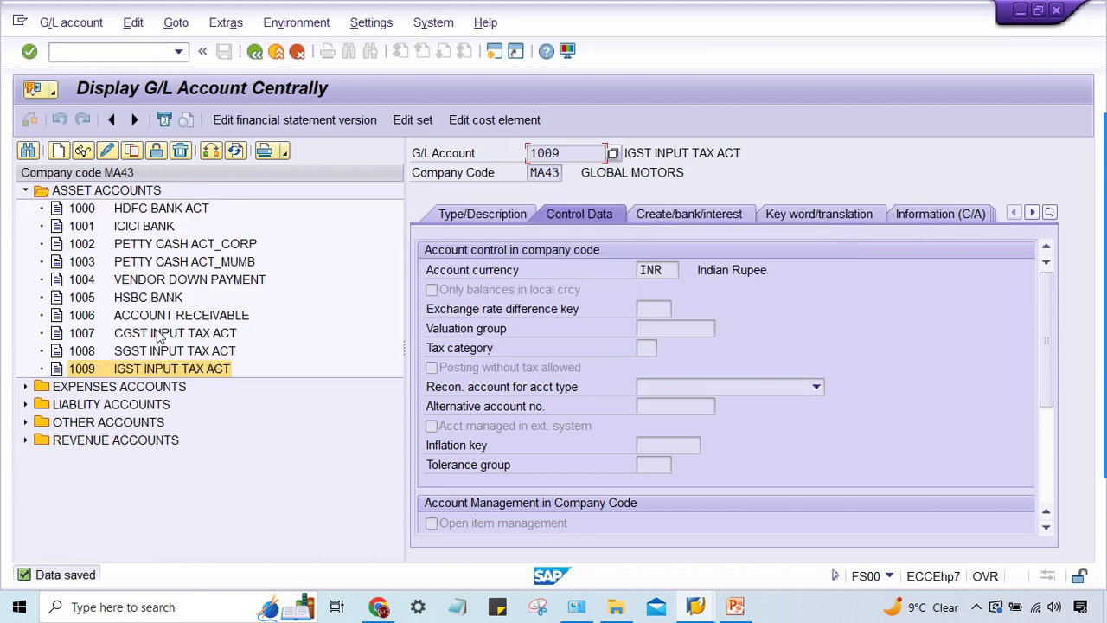
{"action": "left_click", "coordinate": [25, 404]}
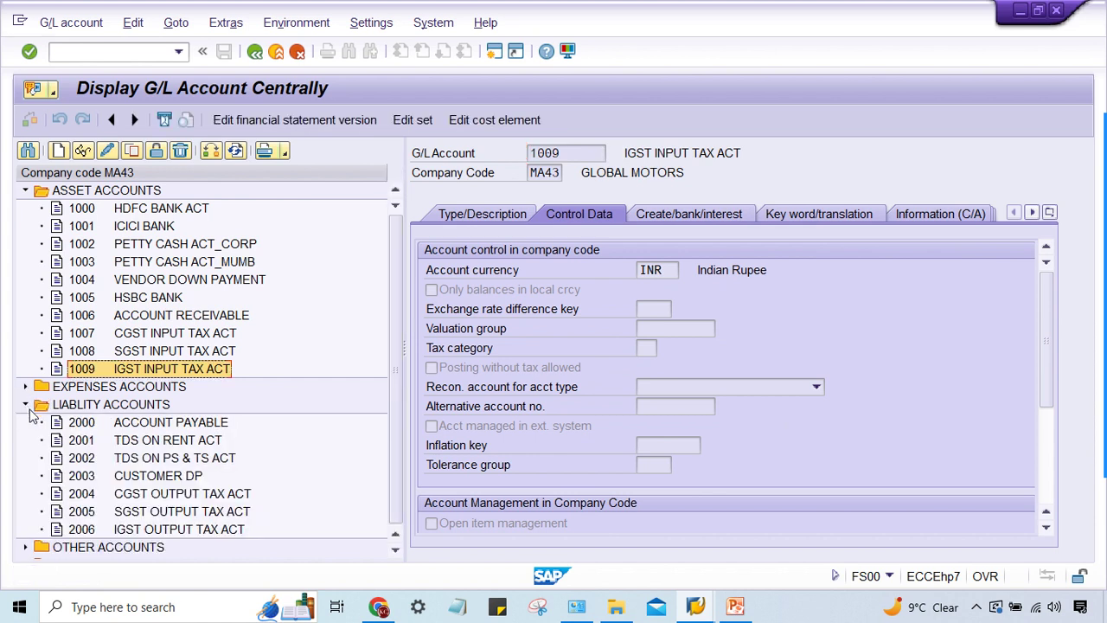
Step: Blank the reconciliation account type on account 2004 CGST OUTPUT TAX ACT and save
{"action": "double_click", "coordinate": [168, 495]}
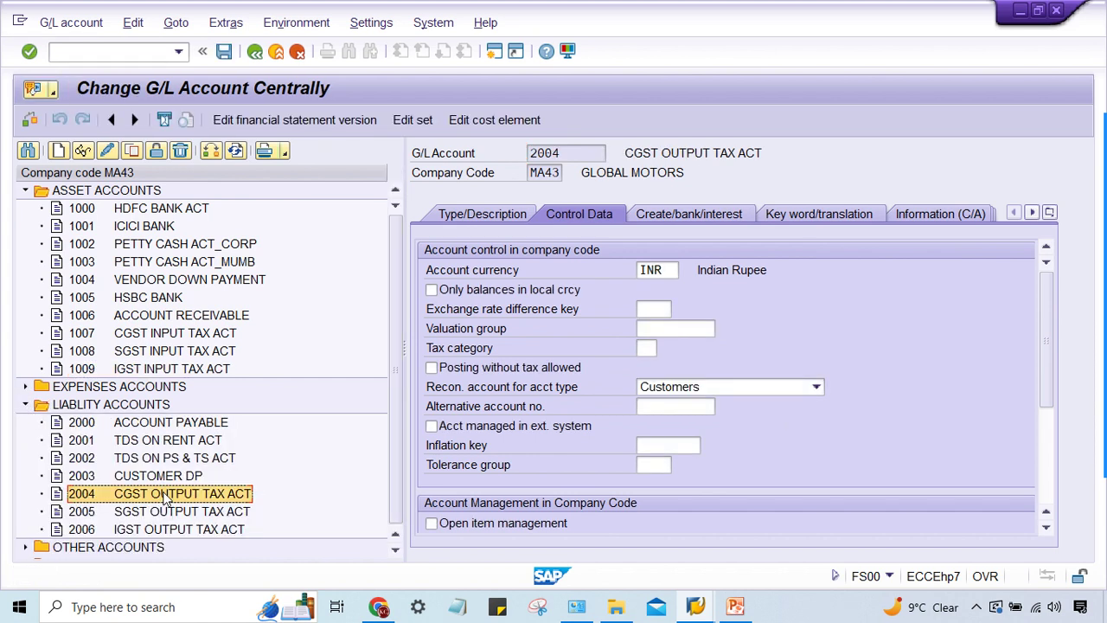
{"action": "left_click", "coordinate": [710, 388]}
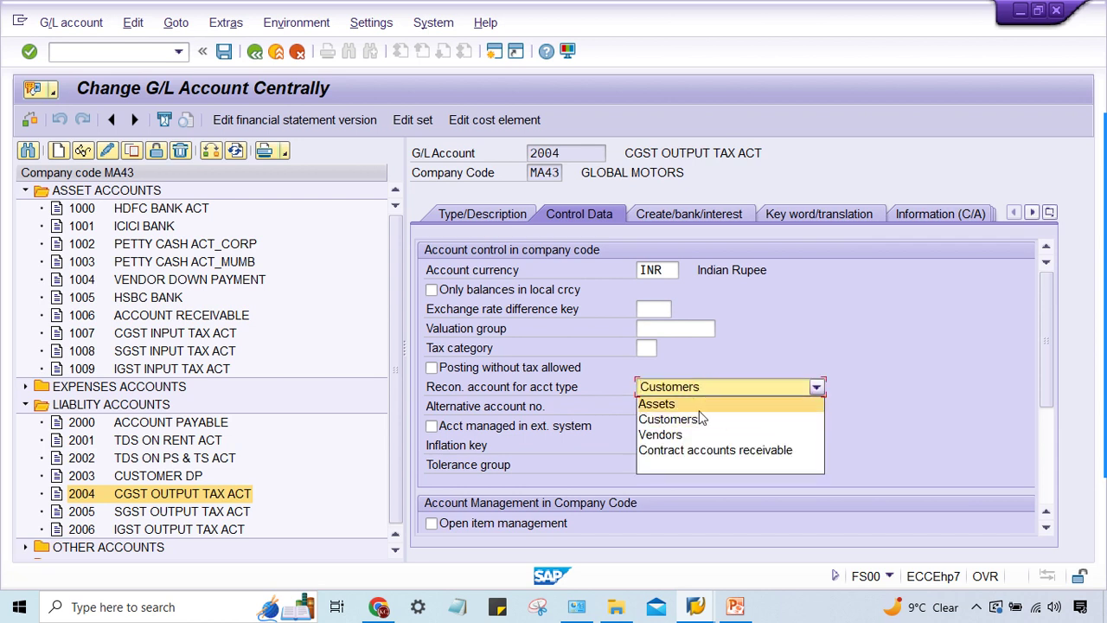
{"action": "left_click", "coordinate": [683, 474]}
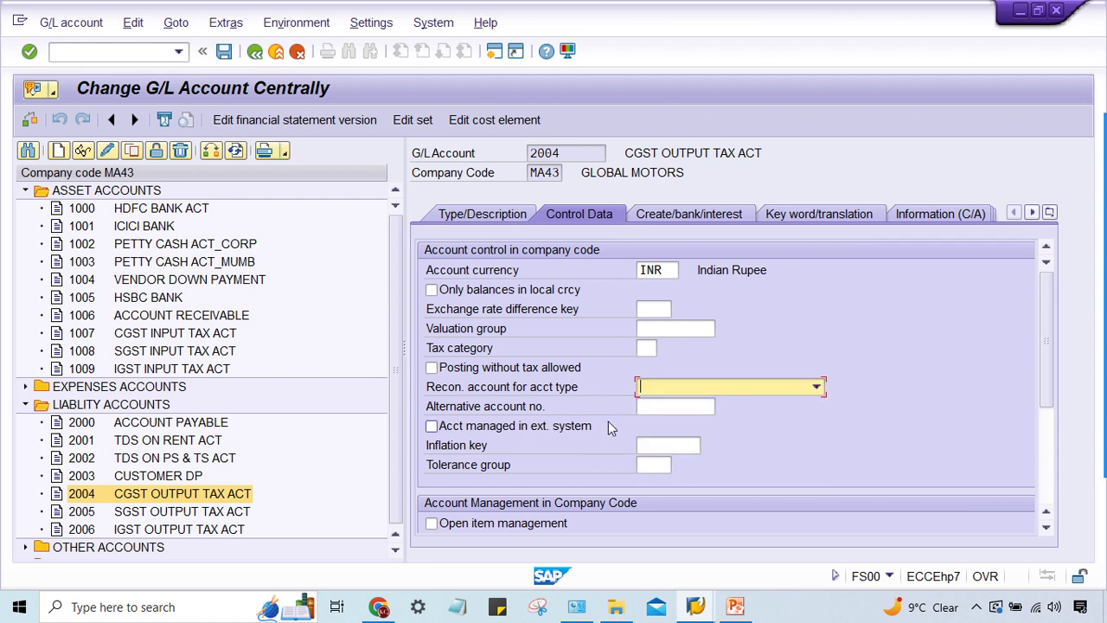
{"action": "key", "text": "Return"}
{"action": "key", "text": "Return"}
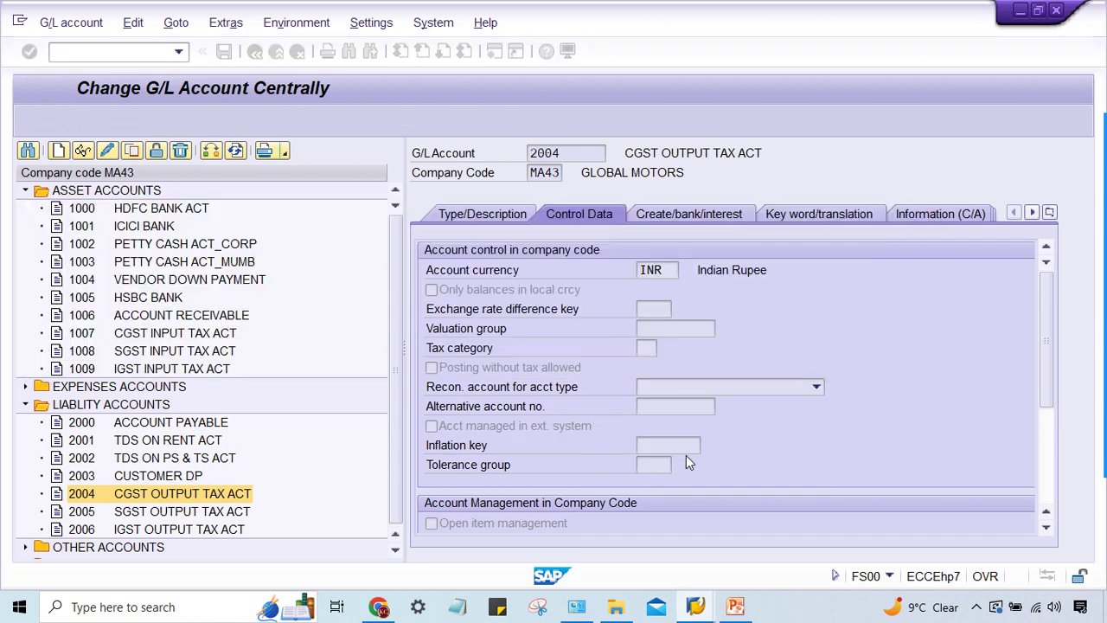
{"action": "left_click", "coordinate": [170, 514]}
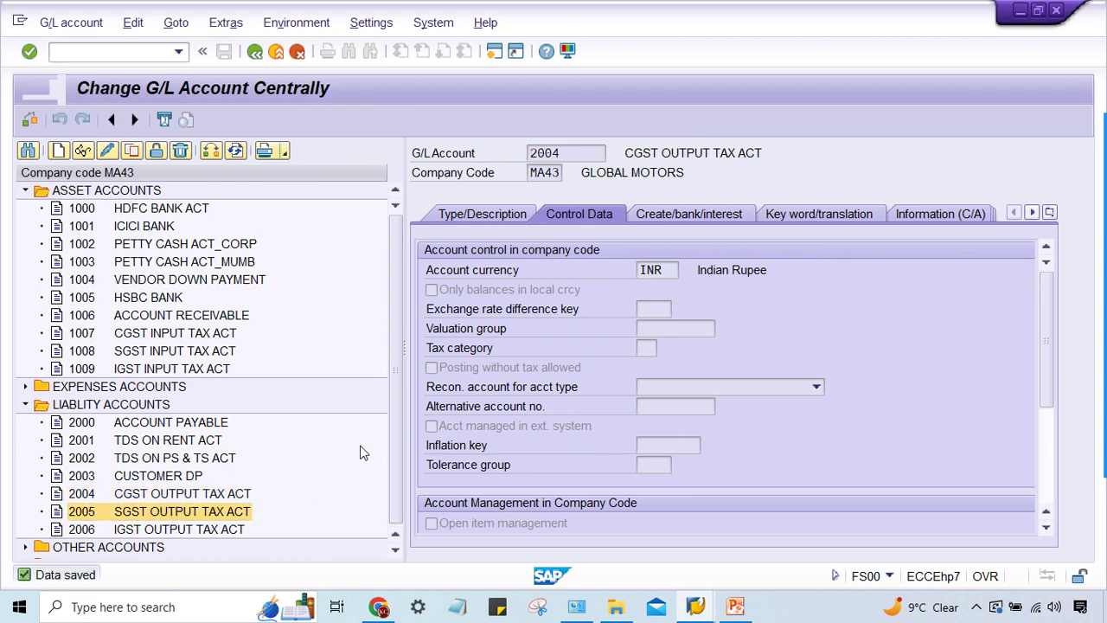
Step: Blank the reconciliation account type on account 2005 SGST OUTPUT TAX ACT and save
{"action": "left_click", "coordinate": [675, 385]}
{"action": "left_click", "coordinate": [673, 464]}
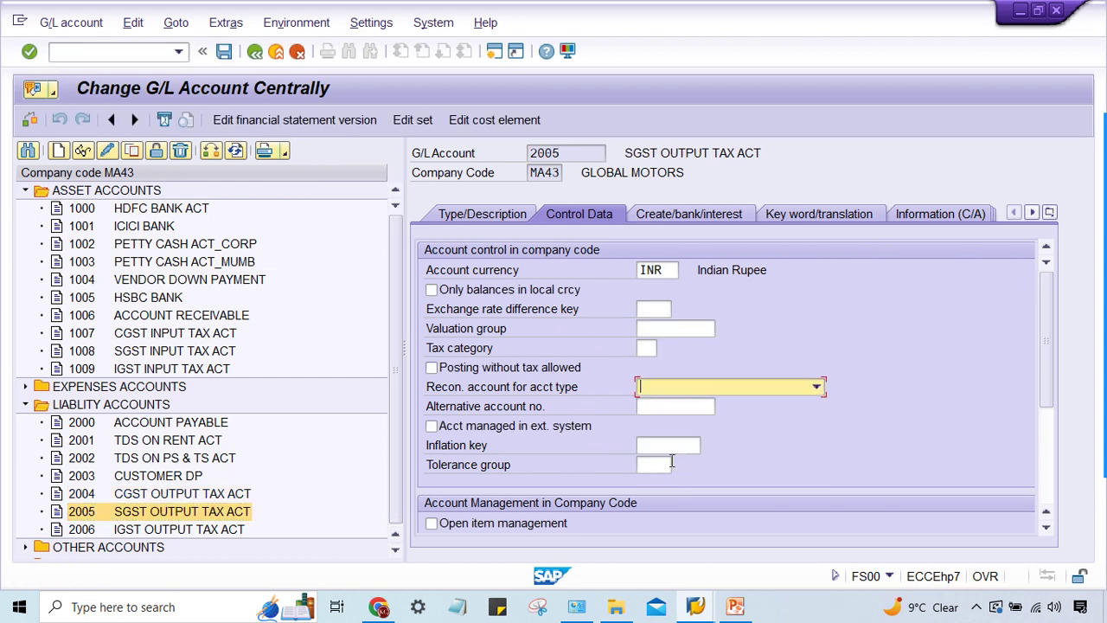
{"action": "key", "text": "Return"}
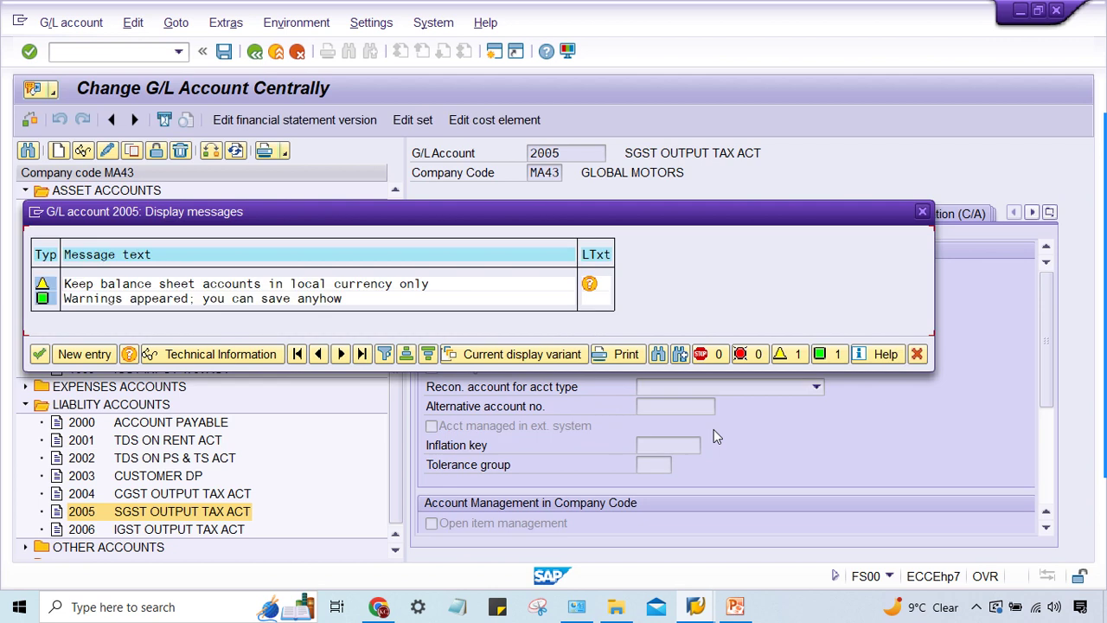
{"action": "key", "text": "Return"}
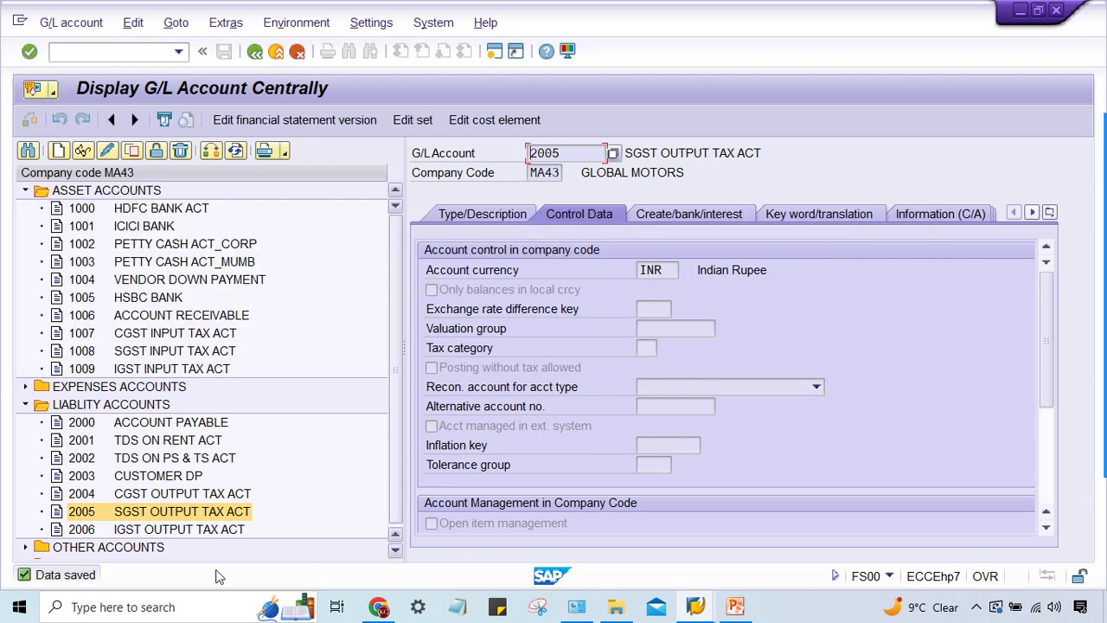
Step: Blank account 2006's reconciliation account type and save
{"action": "double_click", "coordinate": [143, 530]}
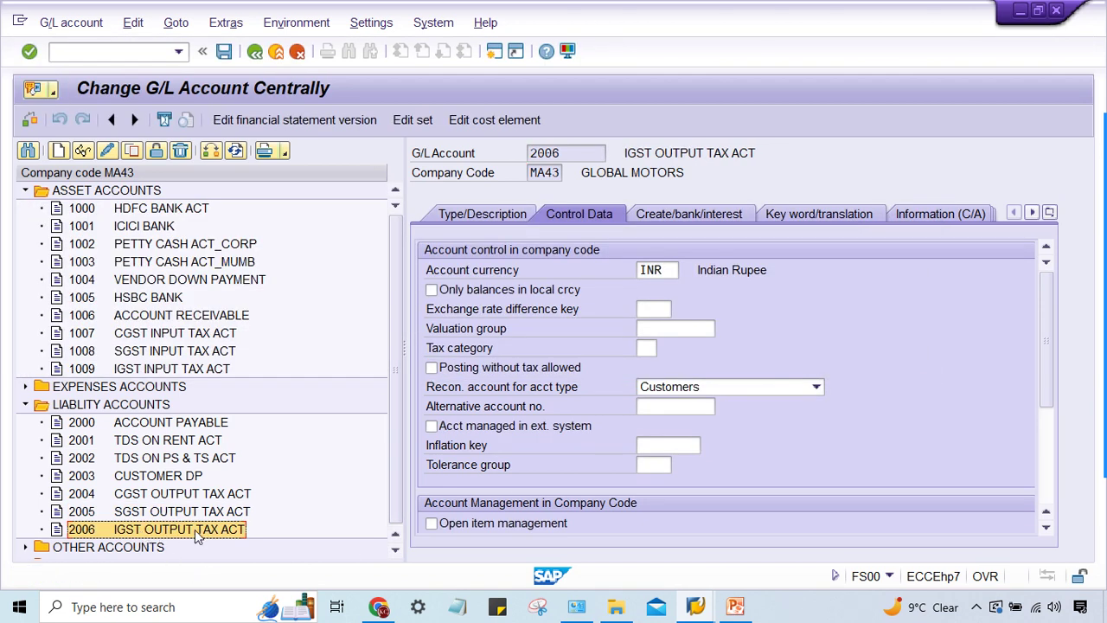
{"action": "left_click", "coordinate": [707, 391]}
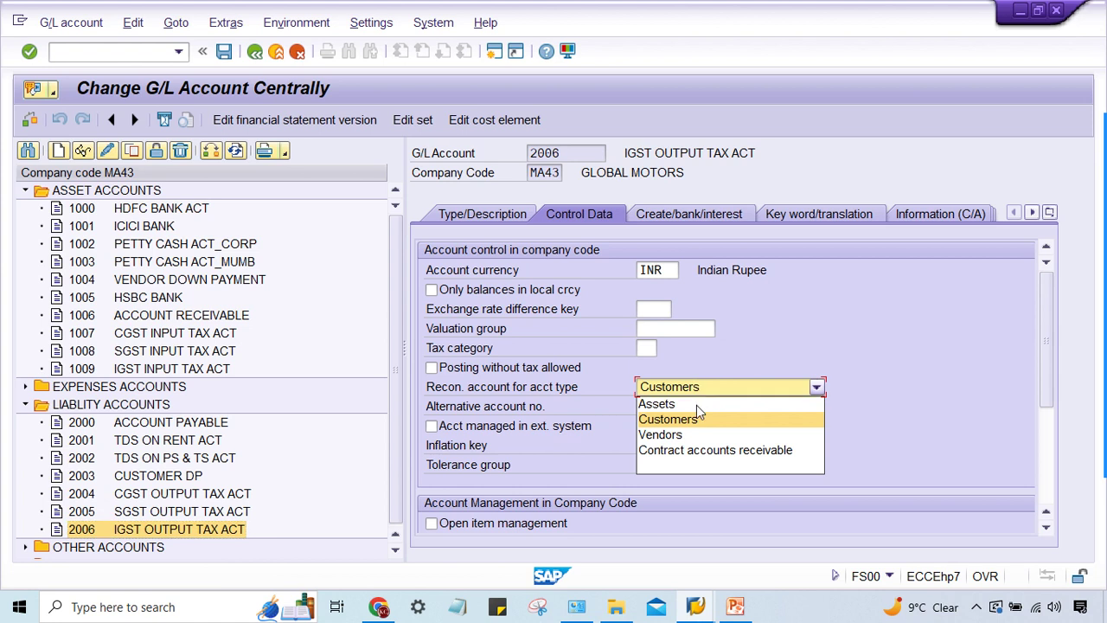
{"action": "left_click", "coordinate": [680, 464]}
{"action": "key", "text": "ctrl+s"}
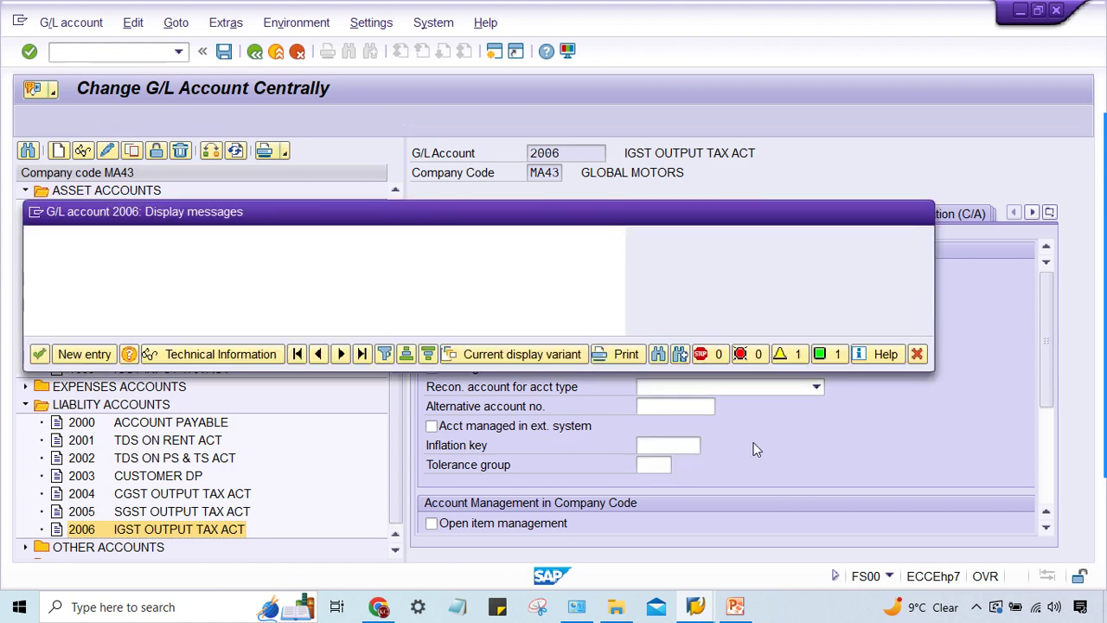
{"action": "key", "text": "Return"}
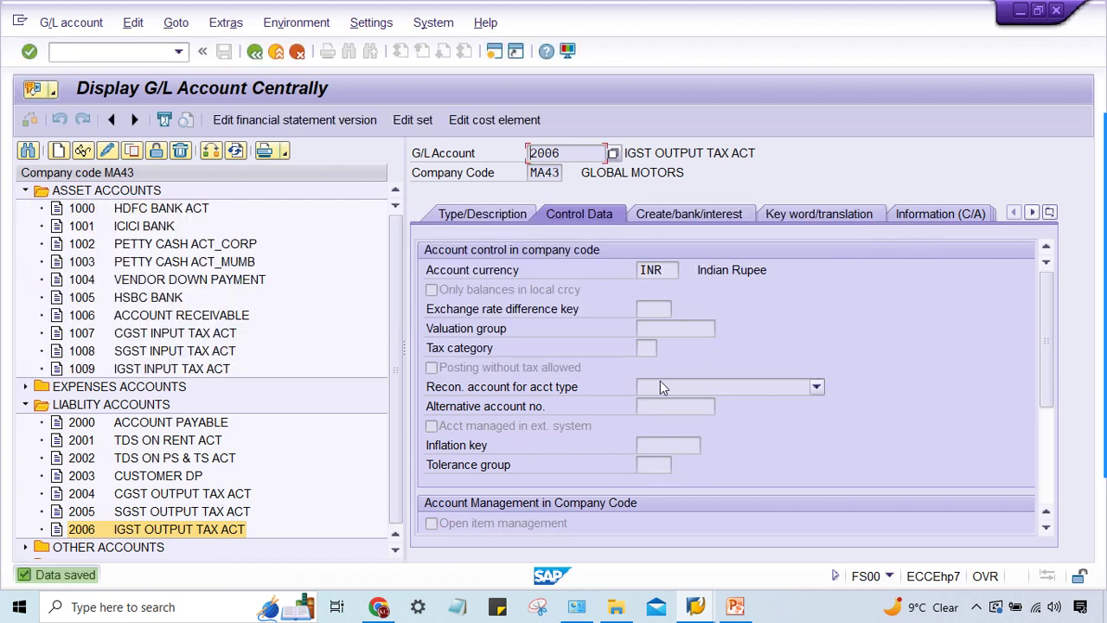
Step: Tick 'Only balances in local crcy' on account 2006 and save again
{"action": "left_click_drag", "start_coordinate": [1038, 301], "coordinate": [1051, 239]}
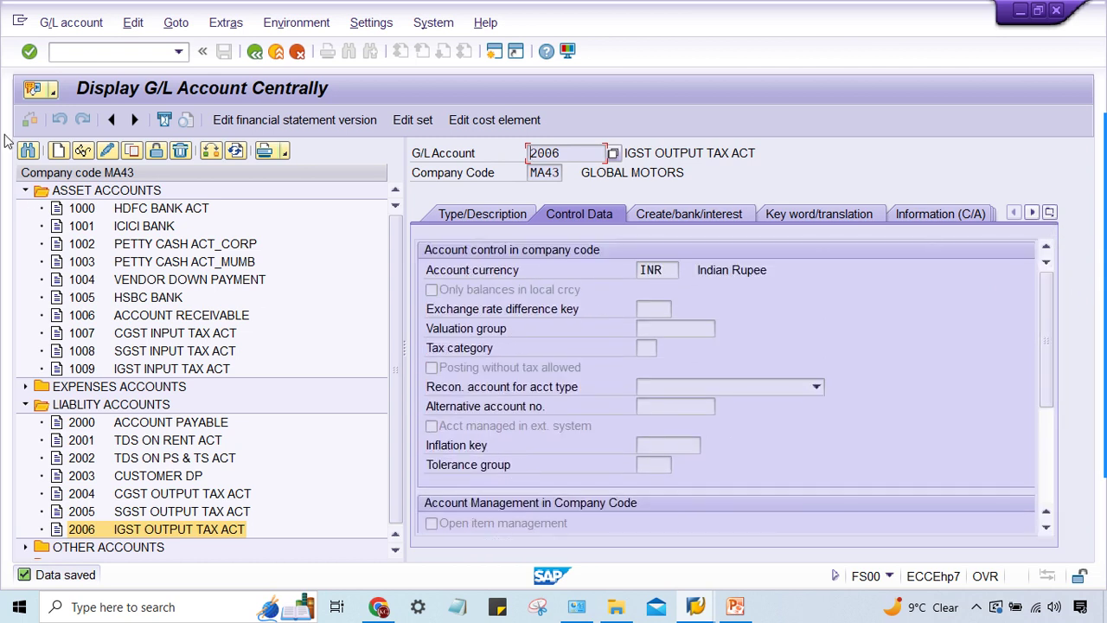
{"action": "left_click", "coordinate": [109, 152]}
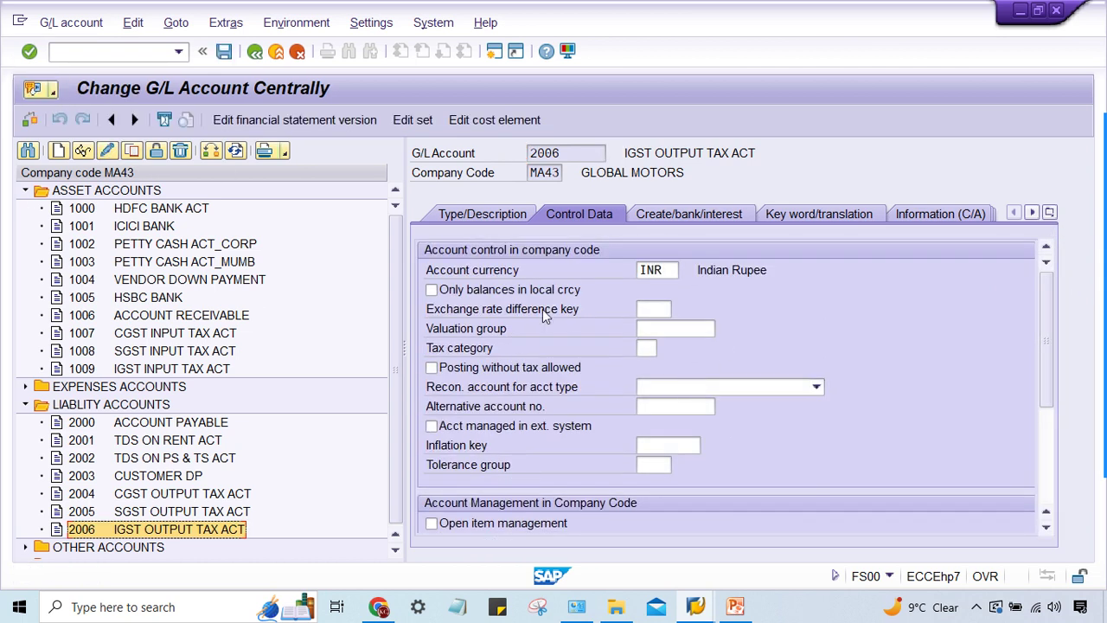
{"action": "left_click", "coordinate": [454, 291]}
{"action": "scroll", "coordinate": [836, 346], "scroll_direction": "down", "scroll_amount": 3}
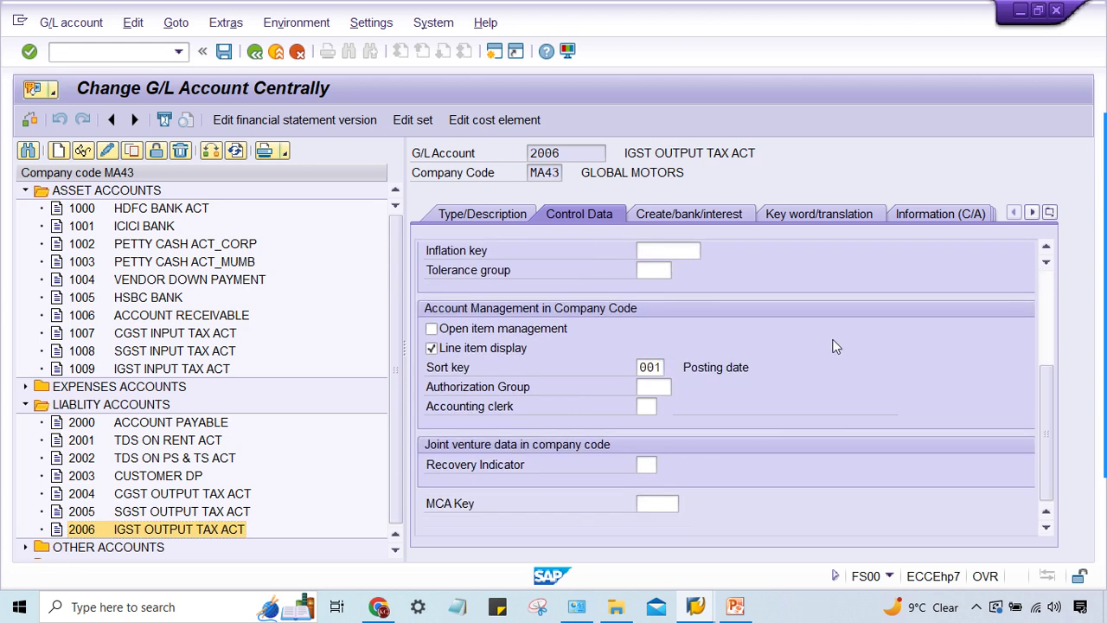
{"action": "scroll", "coordinate": [641, 398], "scroll_direction": "up", "scroll_amount": 3}
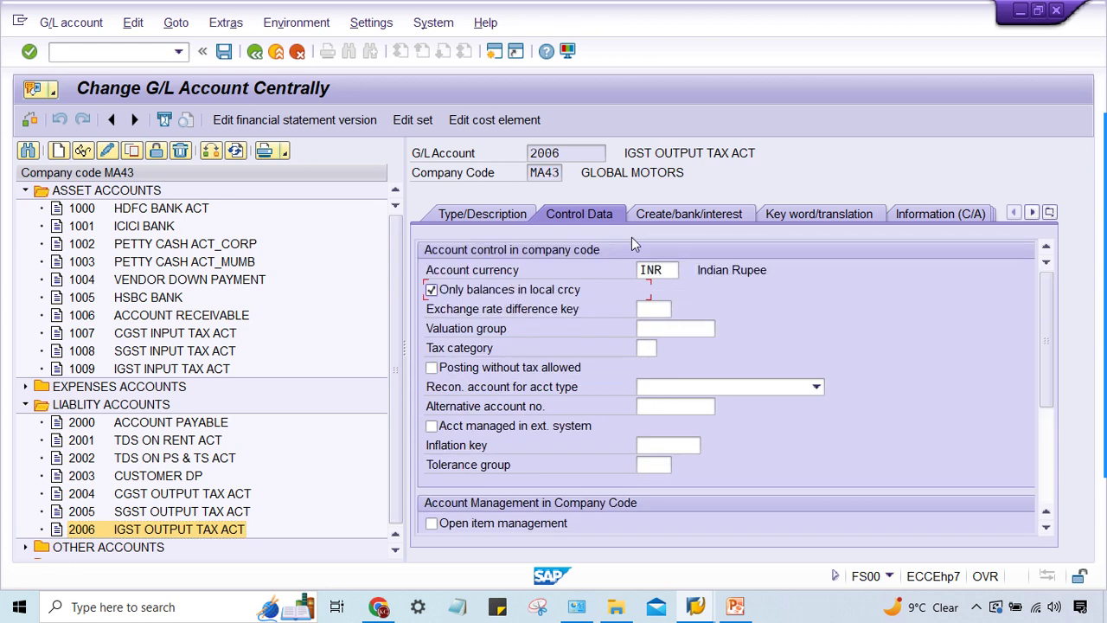
{"action": "left_click", "coordinate": [663, 216]}
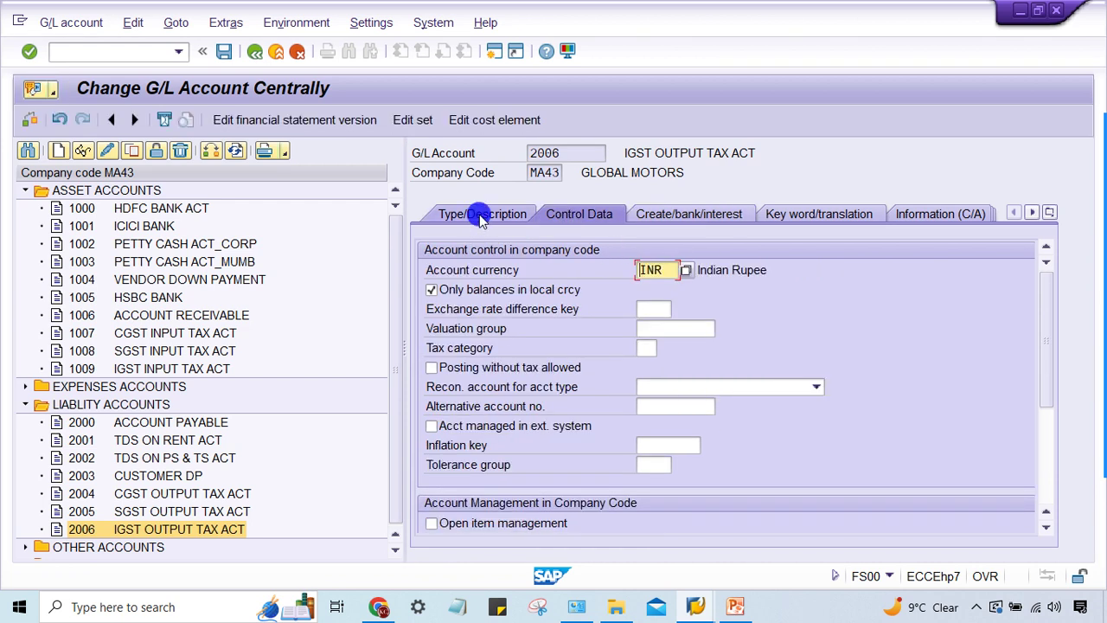
{"action": "left_click", "coordinate": [479, 214]}
{"action": "key", "text": "ctrl+s"}
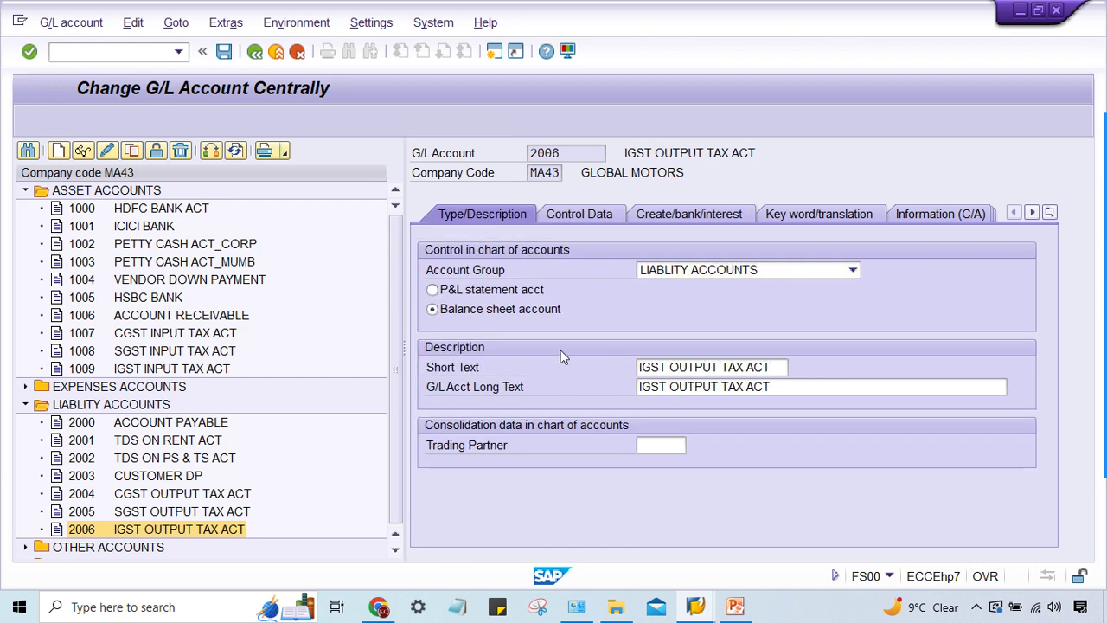
Step: Tick 'Only balances in local crcy' on accounts 1007 and 1008, saving each
{"action": "double_click", "coordinate": [158, 334]}
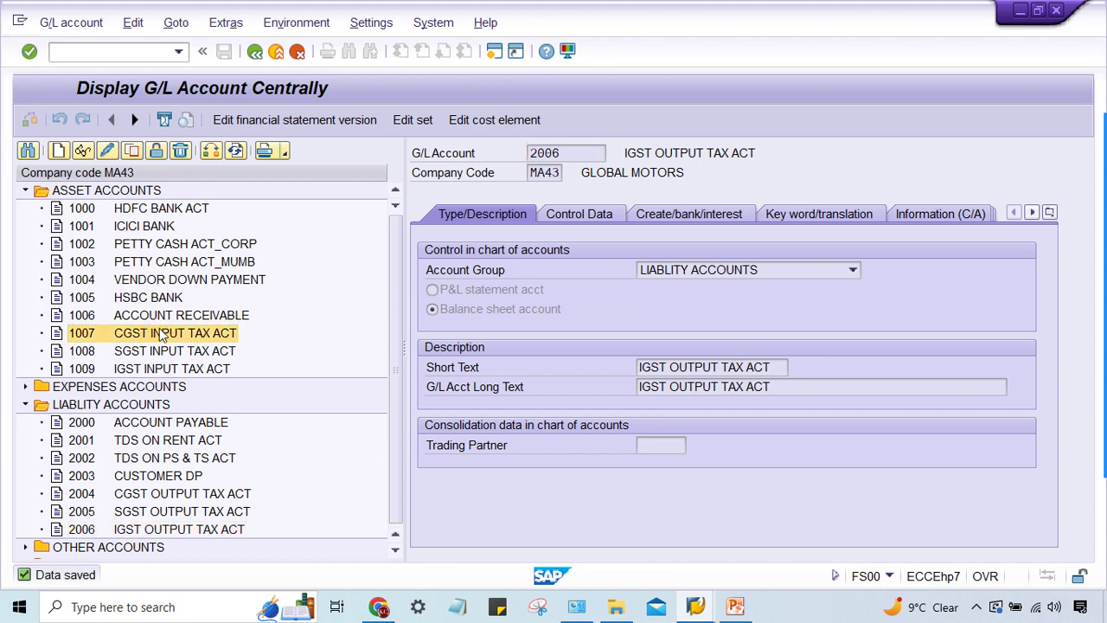
{"action": "left_click", "coordinate": [563, 214]}
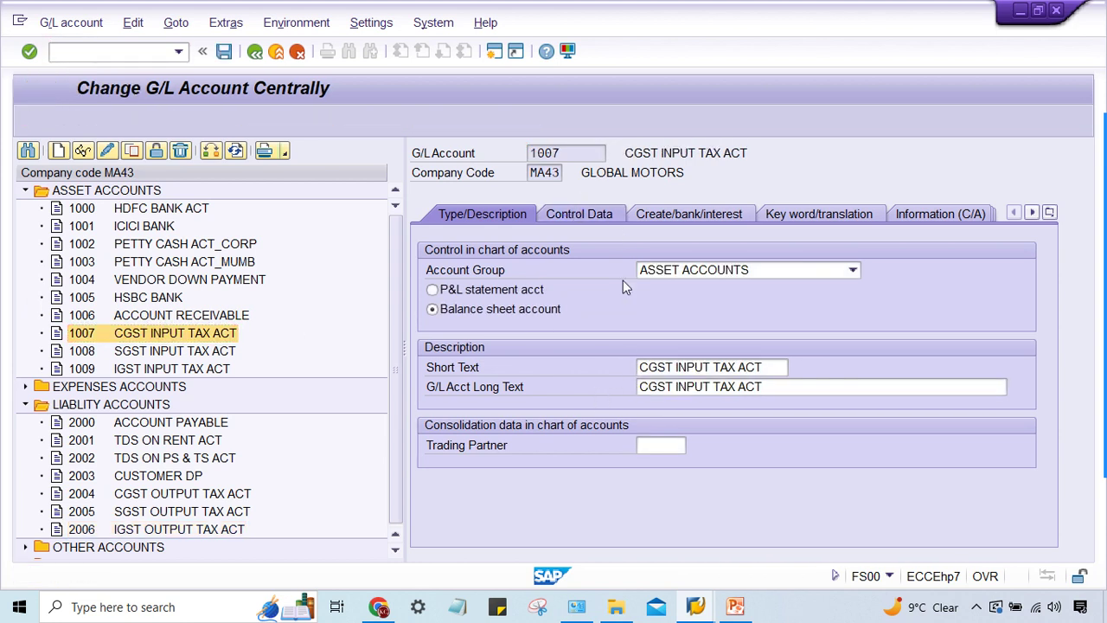
{"action": "left_click", "coordinate": [479, 293]}
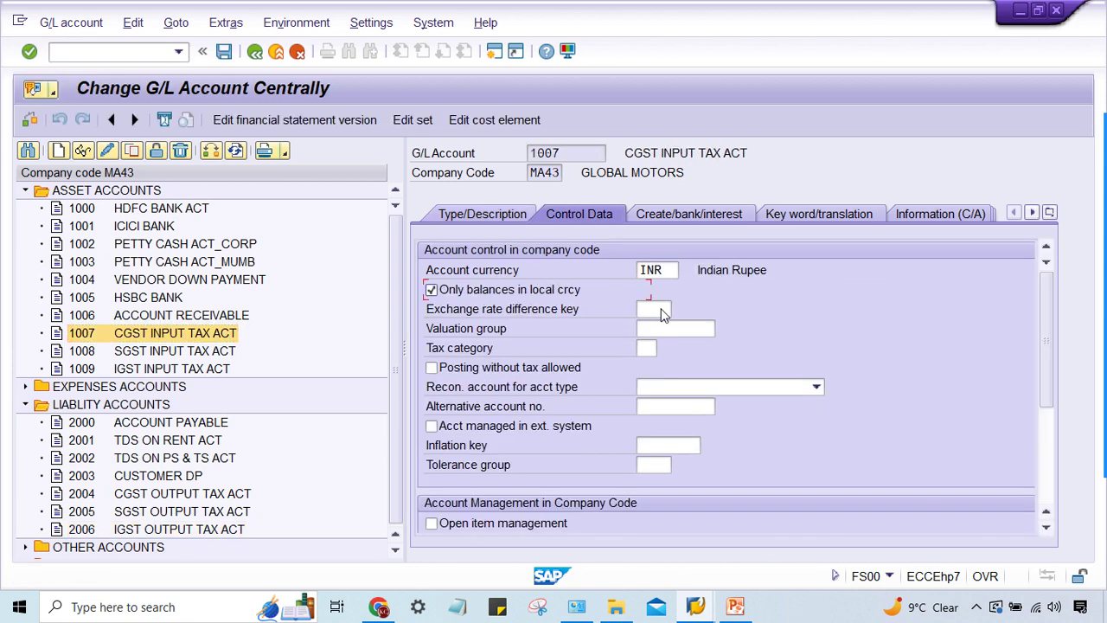
{"action": "key", "text": "ctrl+s"}
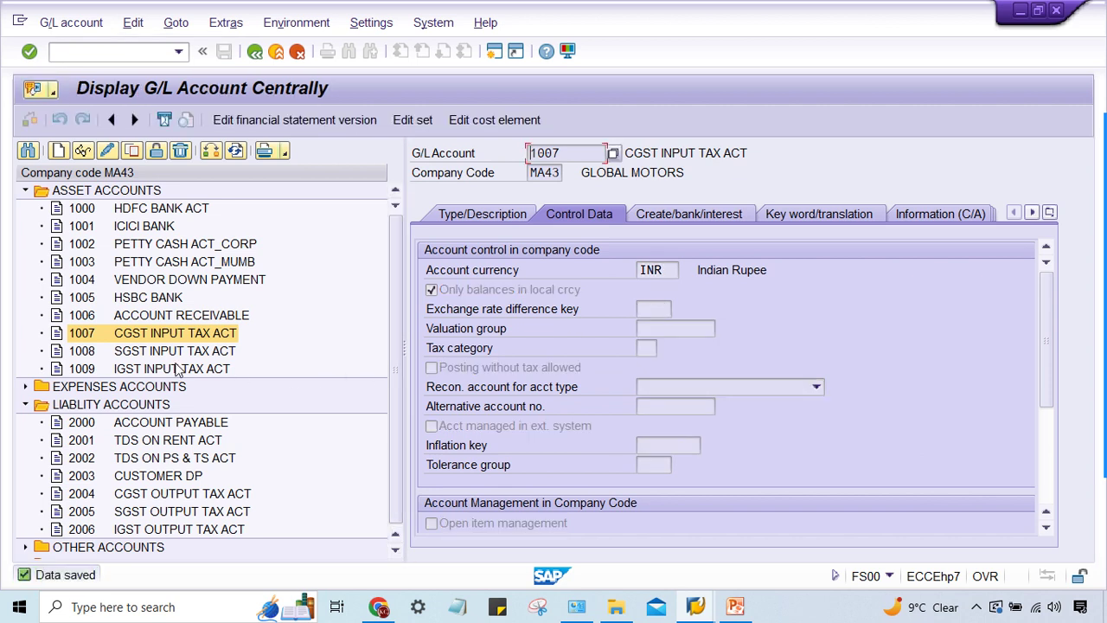
{"action": "double_click", "coordinate": [170, 352]}
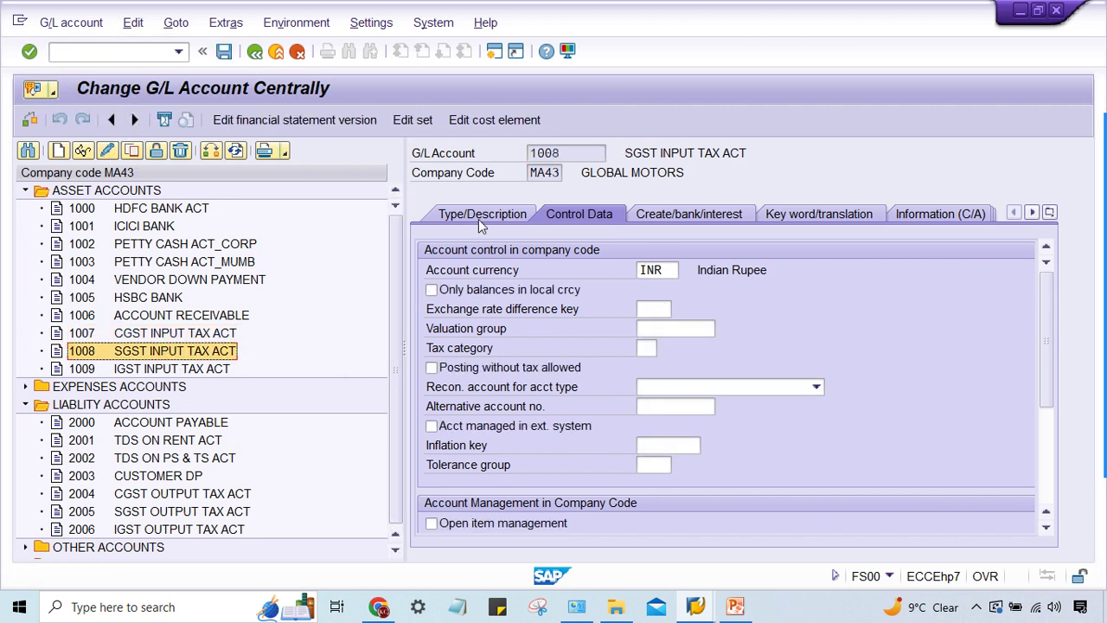
{"action": "left_click", "coordinate": [531, 289]}
{"action": "key", "text": "ctrl+s"}
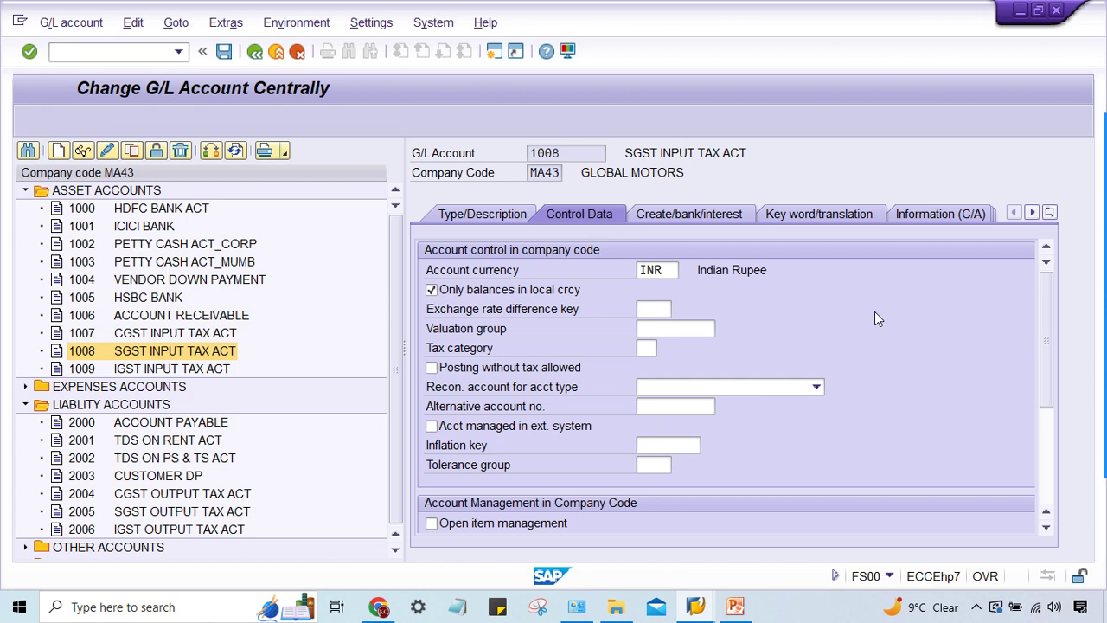
Step: Tick 'Only balances in local crcy' on accounts 1009 and 2004, saving each
{"action": "double_click", "coordinate": [172, 369]}
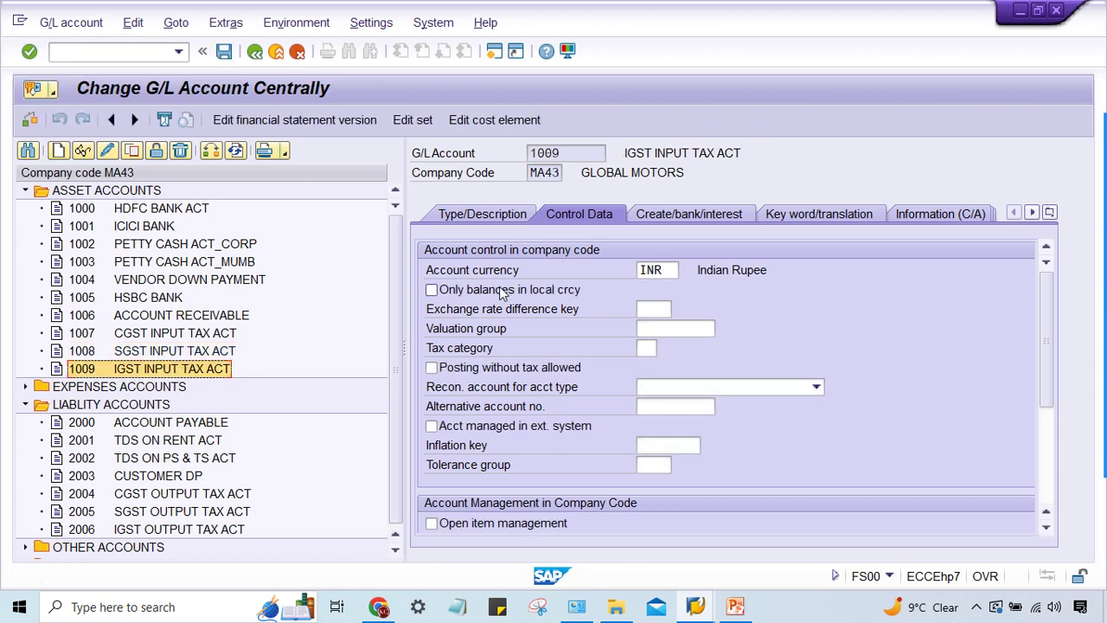
{"action": "left_click", "coordinate": [498, 294]}
{"action": "key", "text": "ctrl+s"}
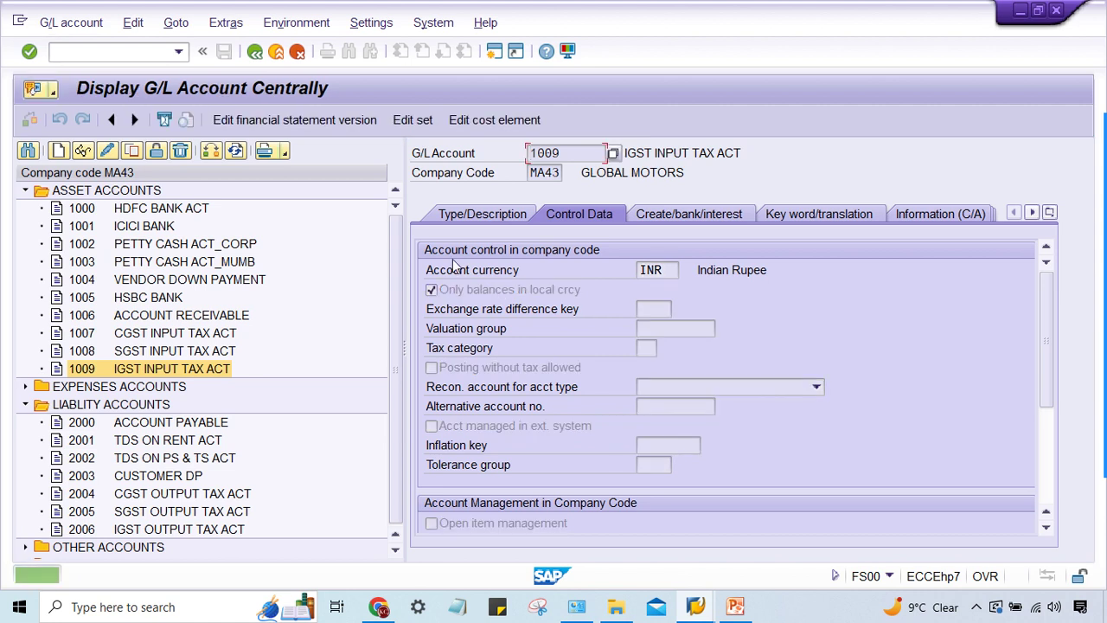
{"action": "double_click", "coordinate": [156, 494]}
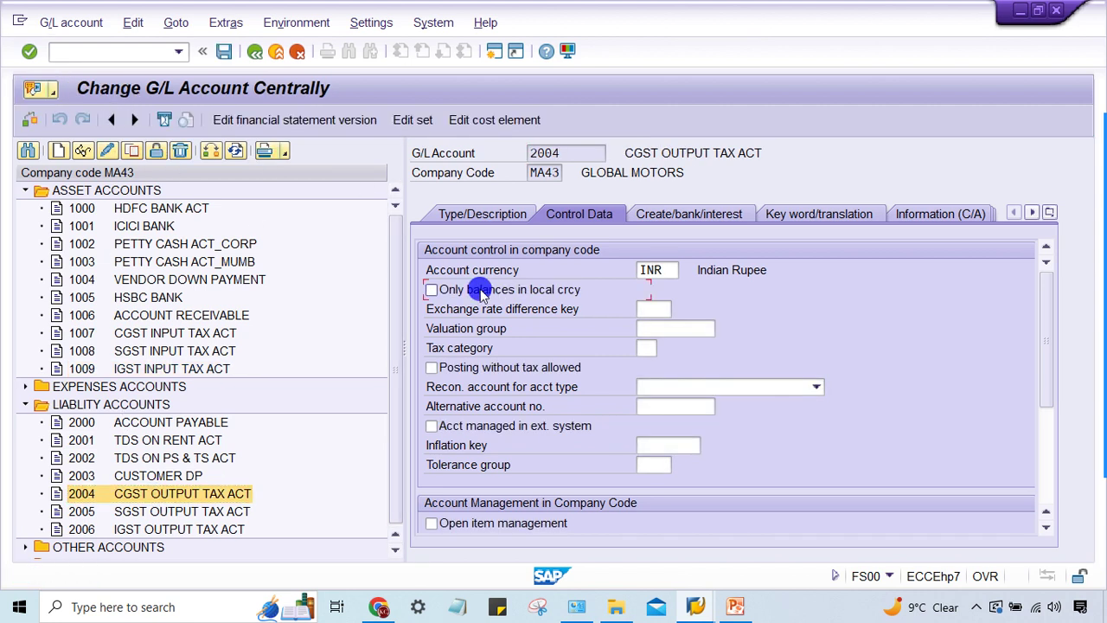
{"action": "left_click", "coordinate": [478, 289]}
{"action": "key", "text": "ctrl+s"}
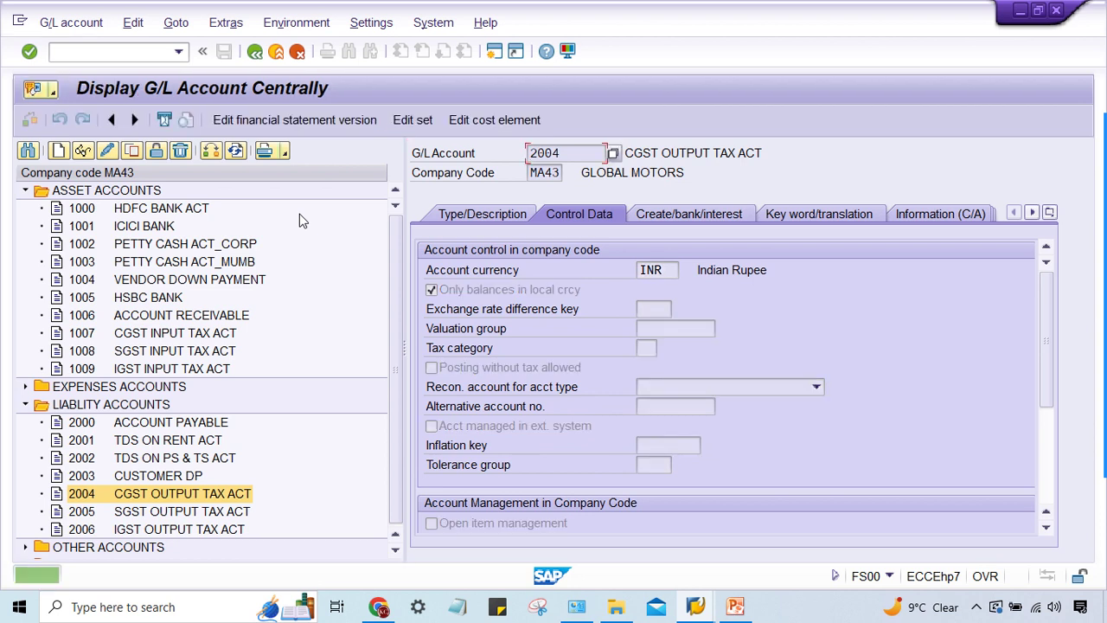
{"action": "left_click", "coordinate": [718, 213]}
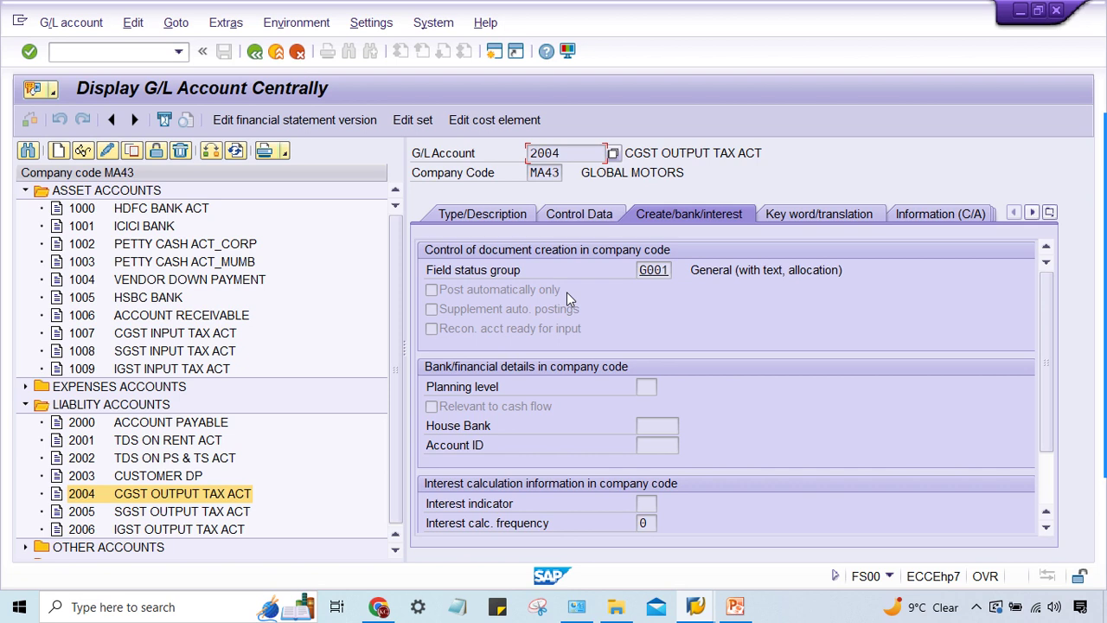
{"action": "left_click", "coordinate": [578, 216]}
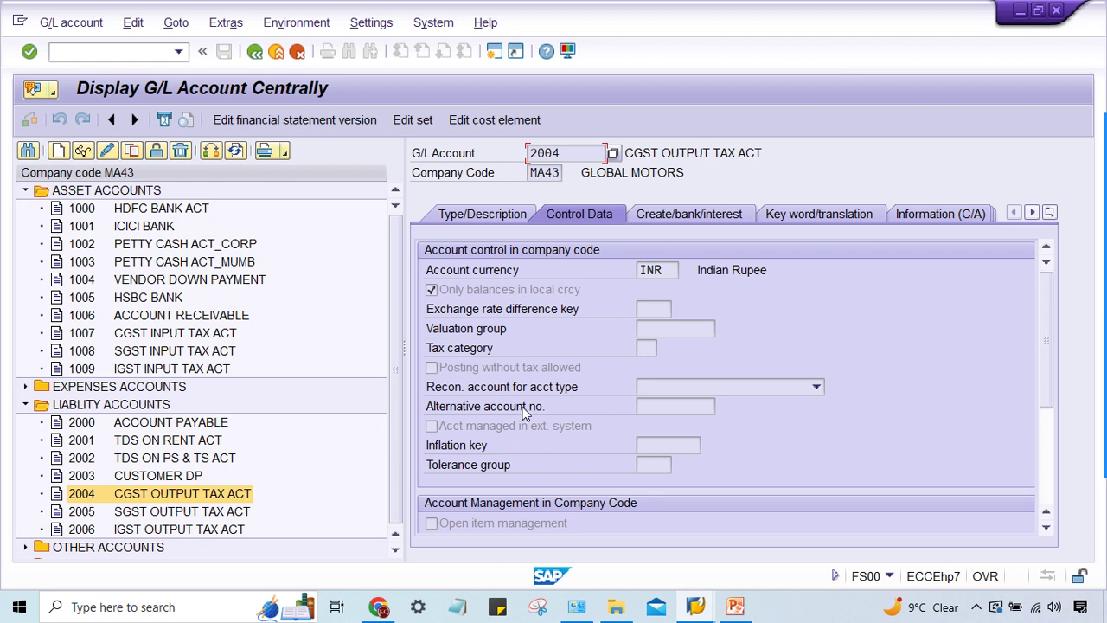
Step: Restart FB60 fresh with /N in the invoice entry window
{"action": "left_click", "coordinate": [695, 608]}
{"action": "left_click", "coordinate": [735, 561]}
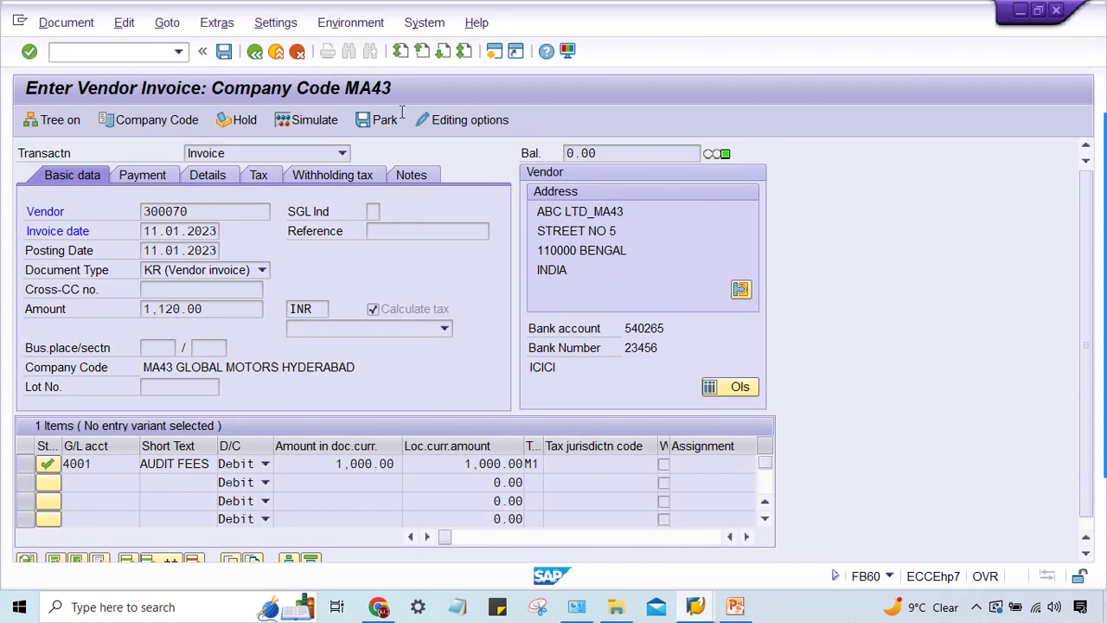
{"action": "left_click", "coordinate": [177, 52]}
{"action": "left_click", "coordinate": [178, 54]}
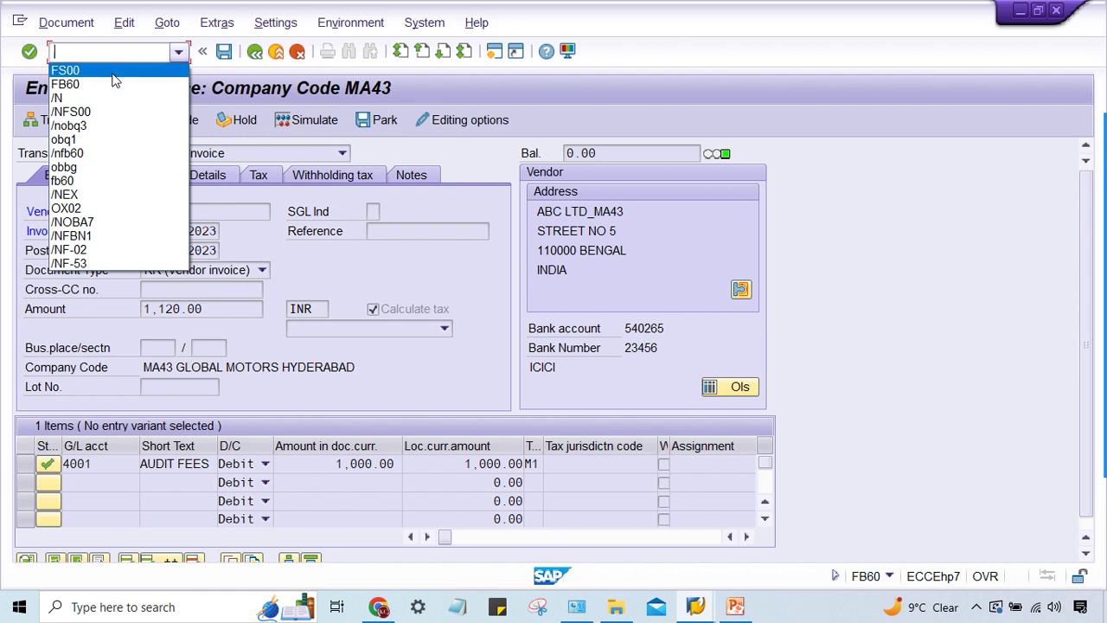
{"action": "left_click", "coordinate": [121, 82]}
{"action": "key", "text": "Home"}
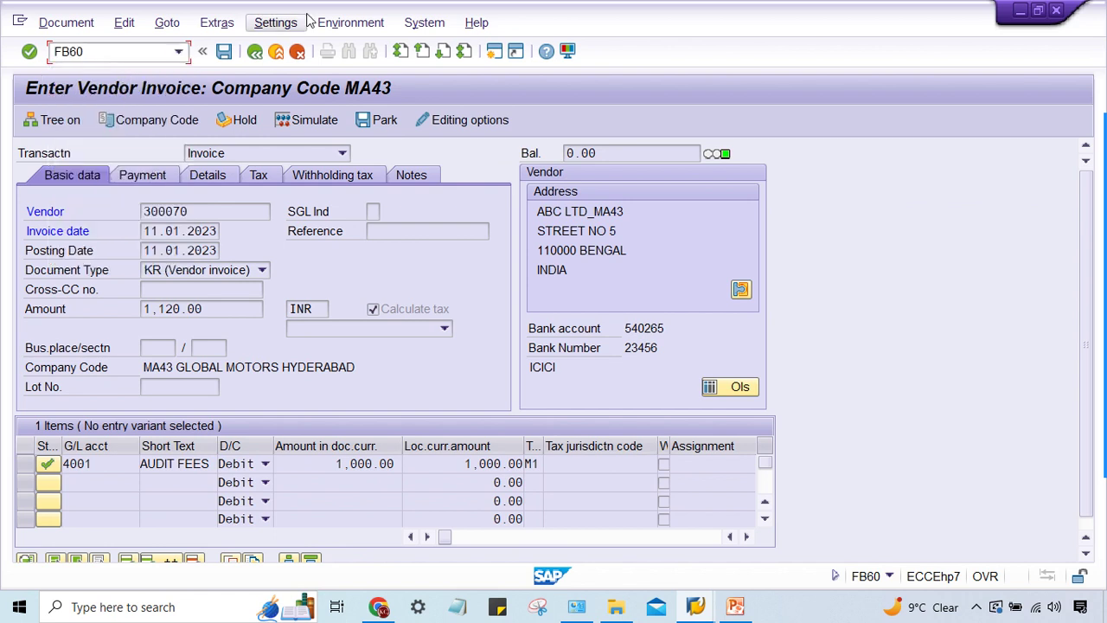
{"action": "type", "text": "/N"}
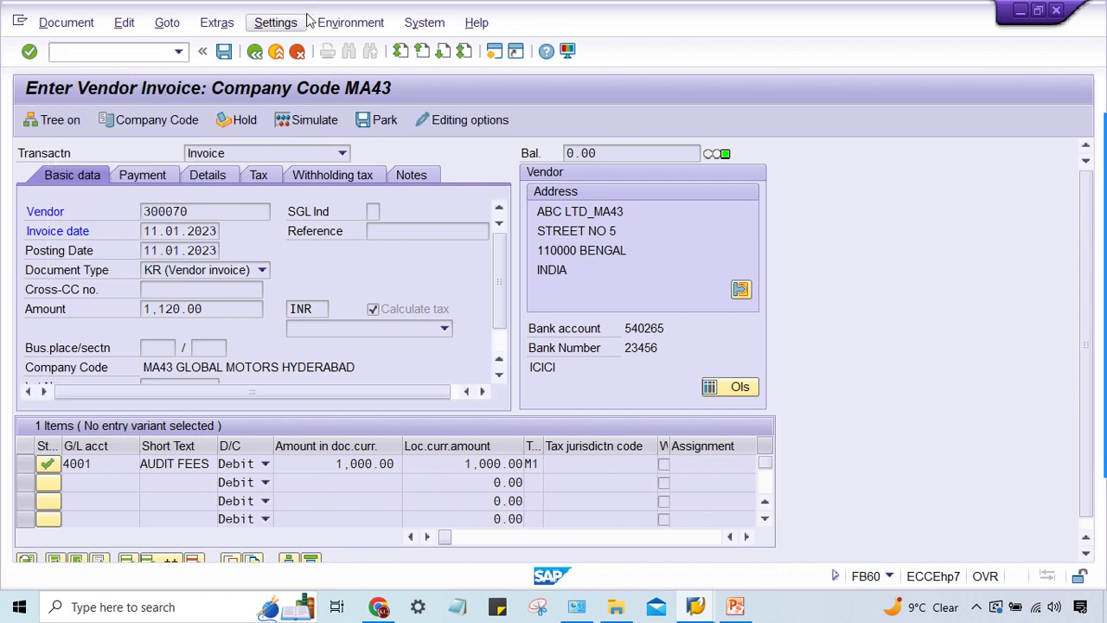
Step: Enter vendor 300070, invoice date 11.01.2023 and amount 1120 in the header
{"action": "left_click", "coordinate": [275, 212]}
{"action": "key", "text": "Down"}
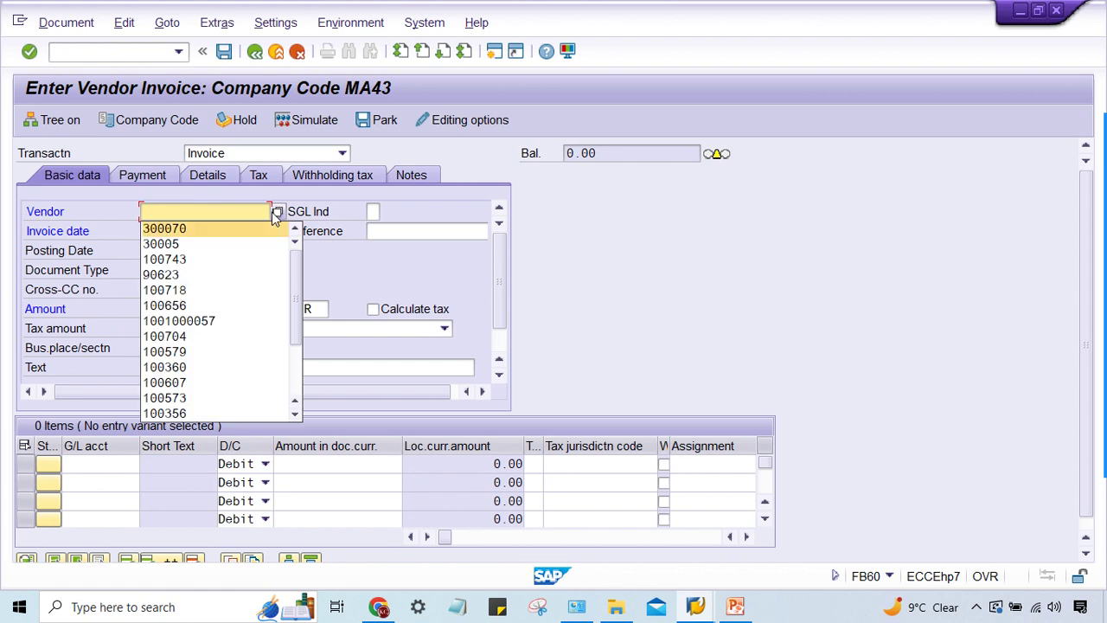
{"action": "key", "text": "Return"}
{"action": "key", "text": "Down"}
{"action": "key", "text": "Down"}
{"action": "key", "text": "Return"}
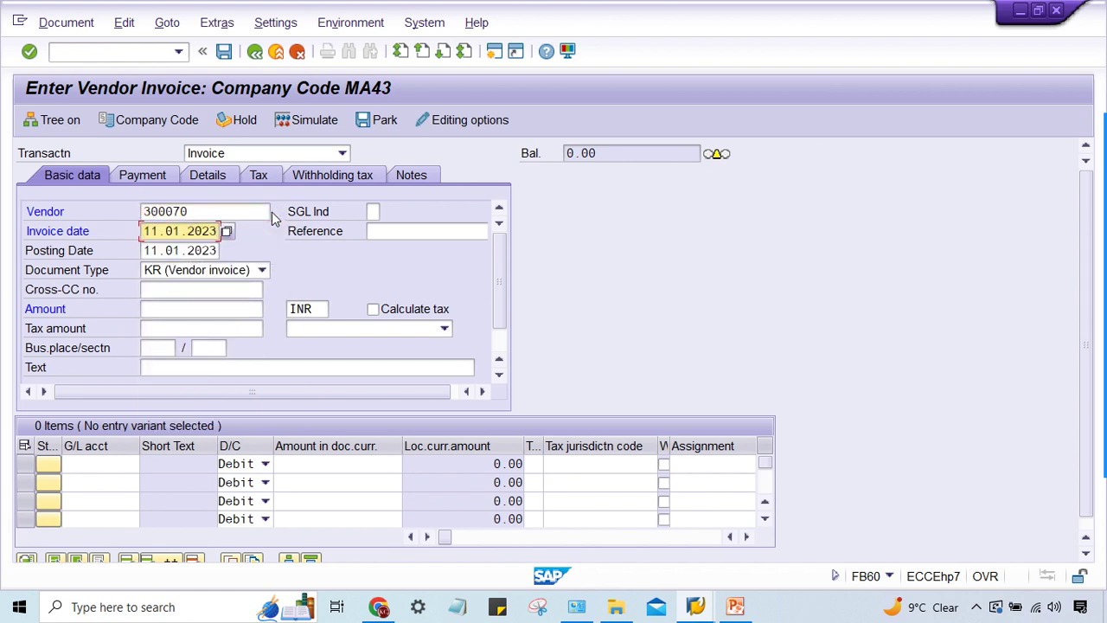
{"action": "key", "text": "Tab"}
{"action": "key", "text": "Tab"}
{"action": "key", "text": "Tab"}
{"action": "key", "text": "Tab"}
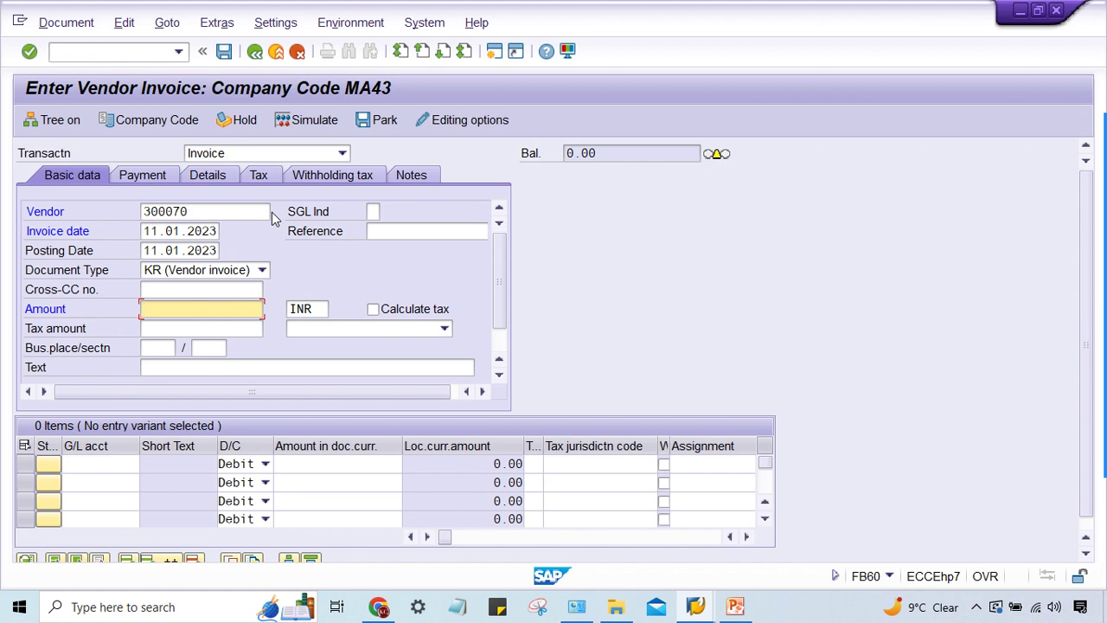
{"action": "key", "text": "Down"}
{"action": "key", "text": "Return"}
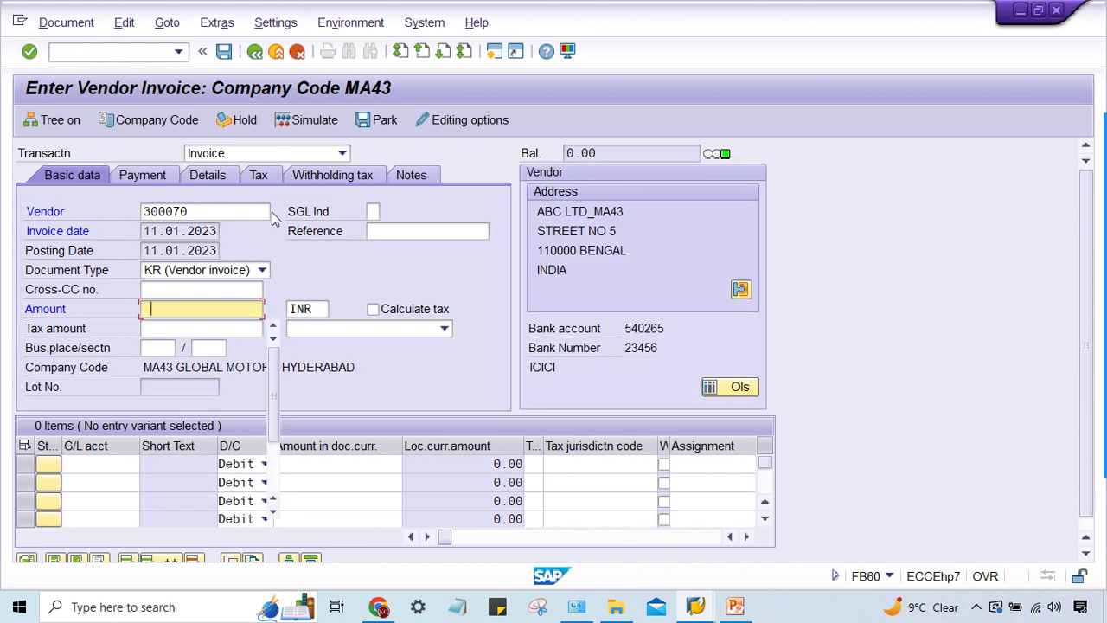
{"action": "key", "text": "Down"}
{"action": "key", "text": "Down"}
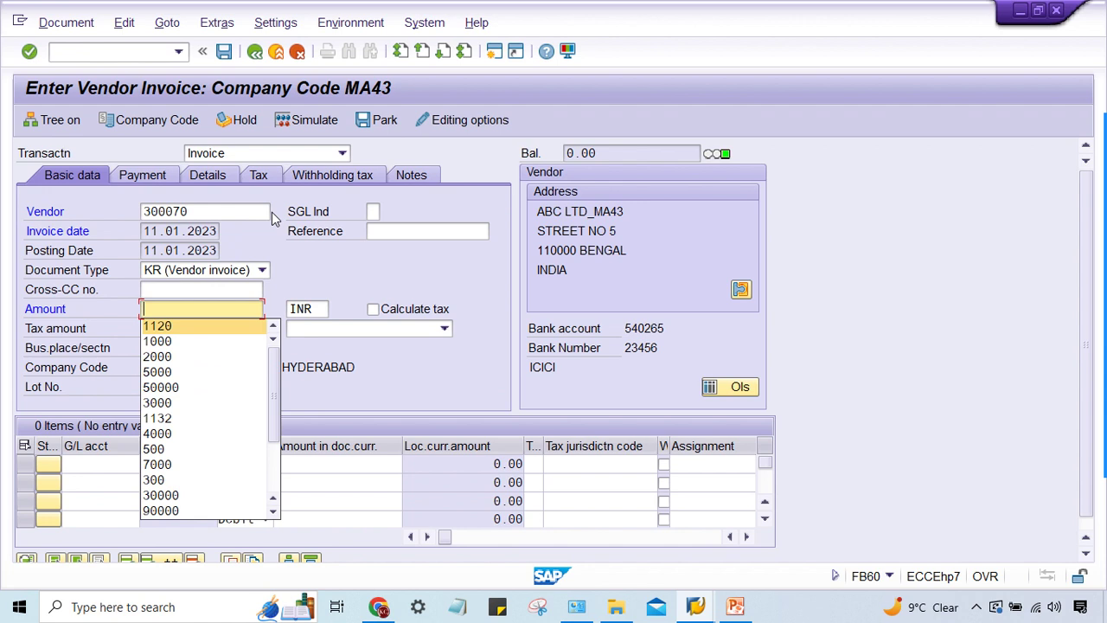
{"action": "key", "text": "Return"}
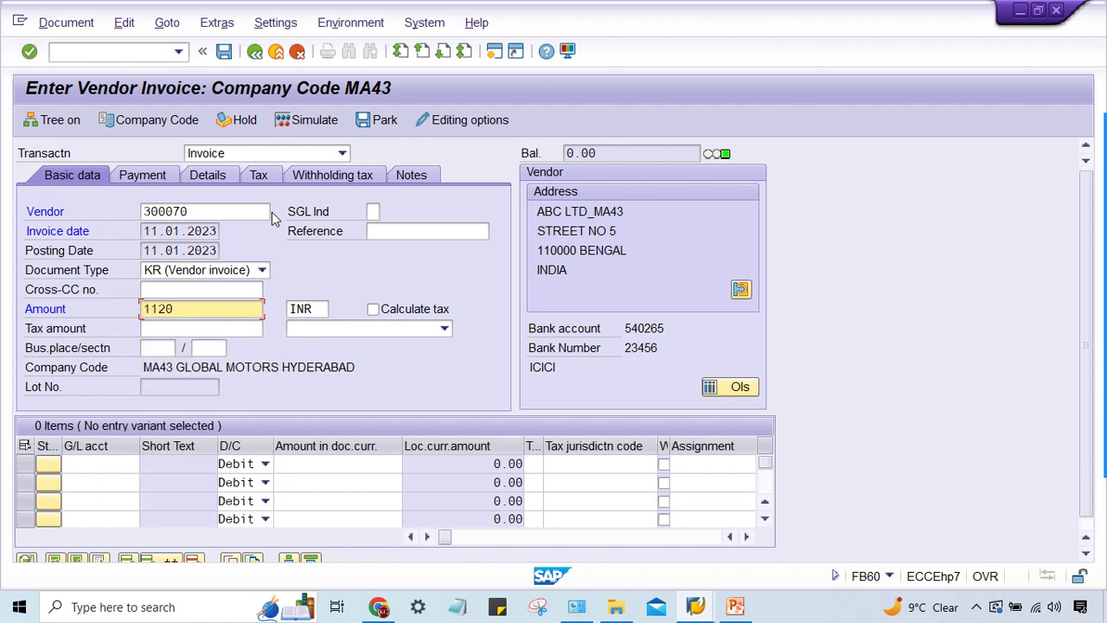
Step: Set line 1 to G/L account 4001 with amount 1000
{"action": "left_click", "coordinate": [83, 464]}
{"action": "type", "text": "4"}
{"action": "key", "text": "Down"}
{"action": "key", "text": "Return"}
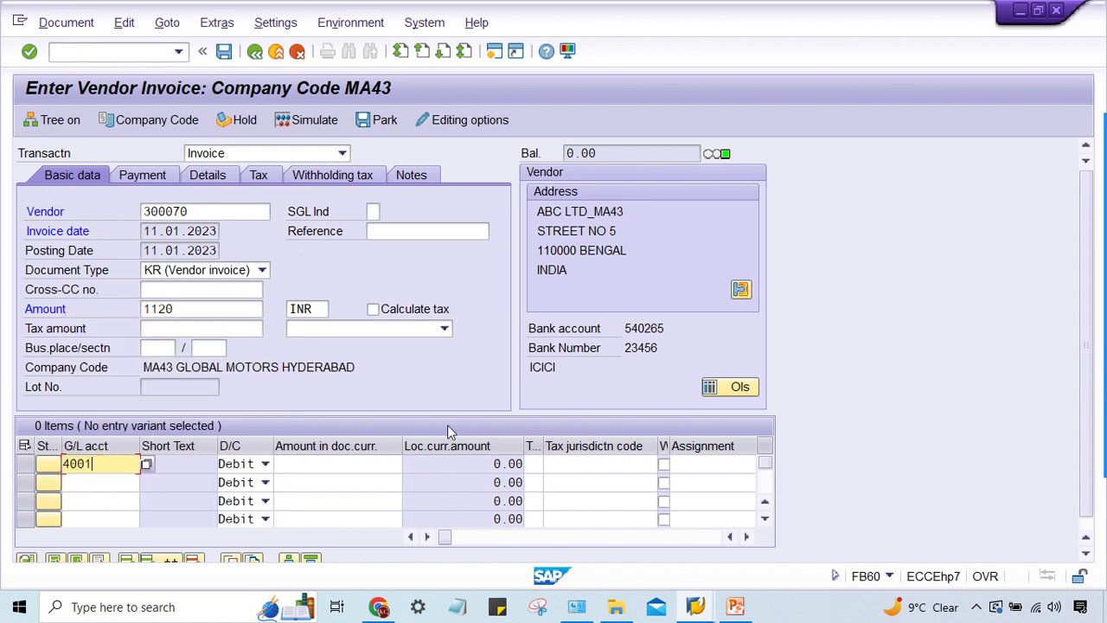
{"action": "key", "text": "Tab"}
{"action": "key", "text": "Tab"}
{"action": "key", "text": "BackSpace"}
{"action": "key", "text": "Down"}
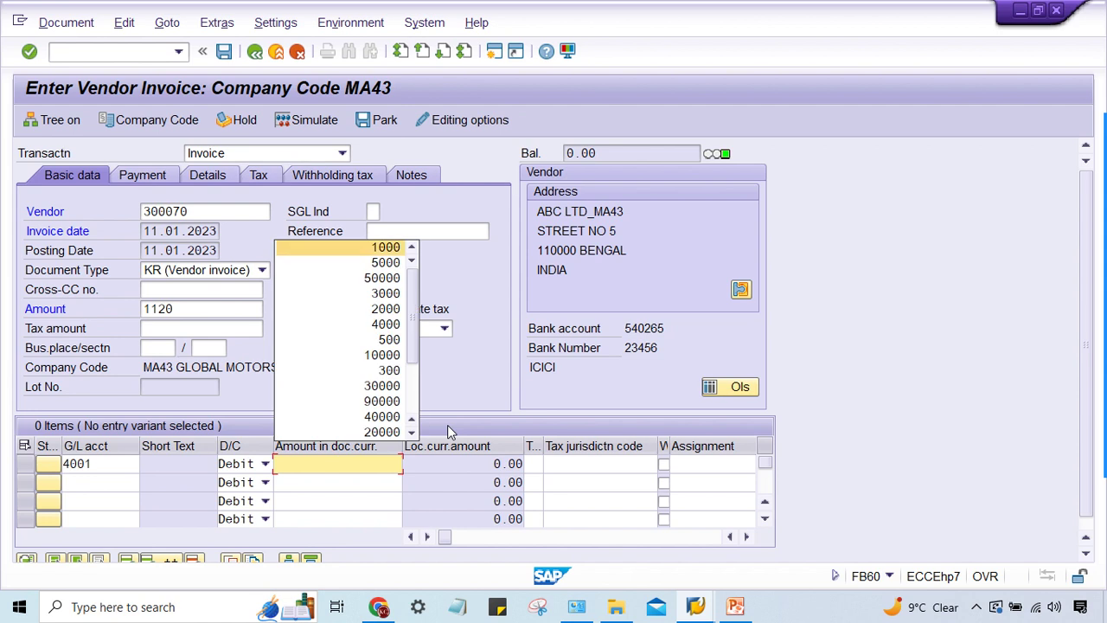
{"action": "key", "text": "Return"}
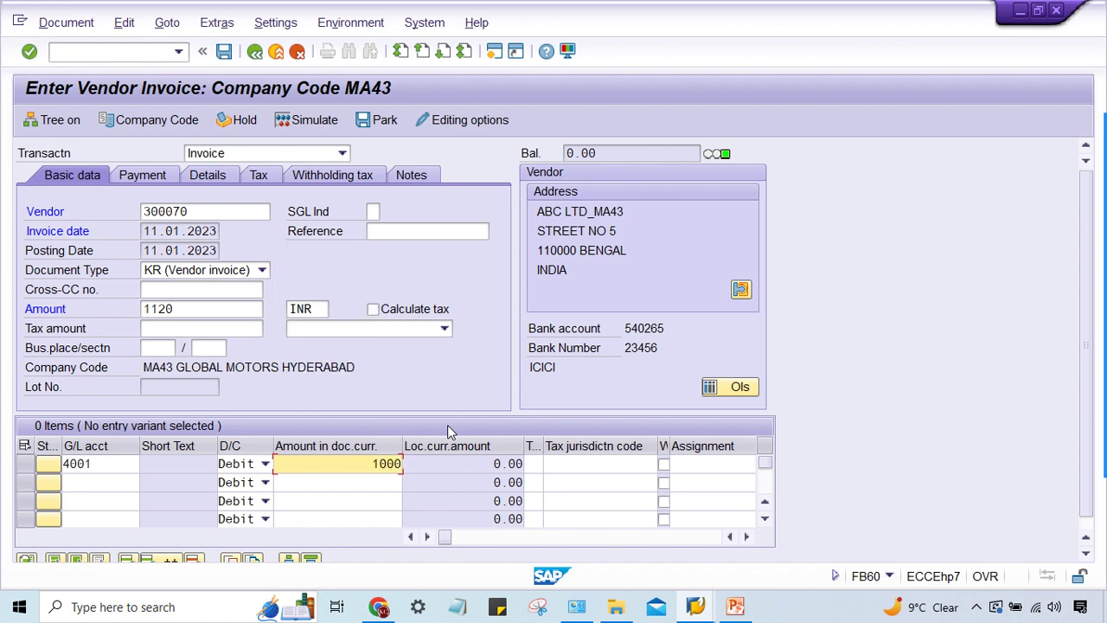
Step: Turn on Calculate tax, give line 1 tax code M1, and simulate the posting
{"action": "left_click", "coordinate": [373, 309]}
{"action": "left_click", "coordinate": [536, 464]}
{"action": "key", "text": "Return"}
{"action": "key", "text": "BackSpace"}
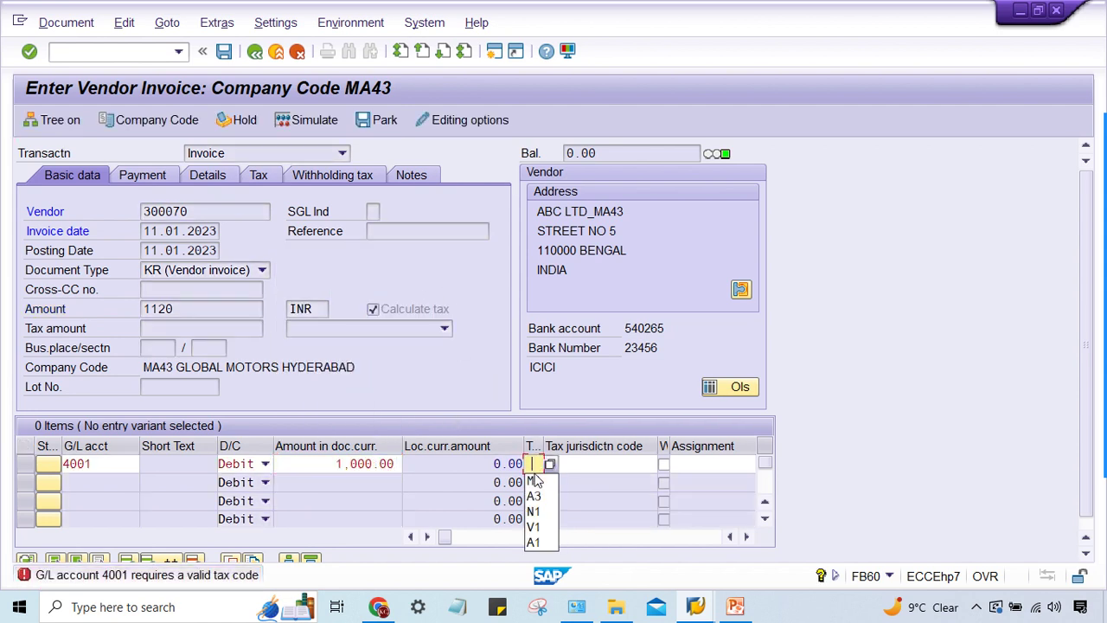
{"action": "left_click", "coordinate": [538, 481]}
{"action": "key", "text": "Return"}
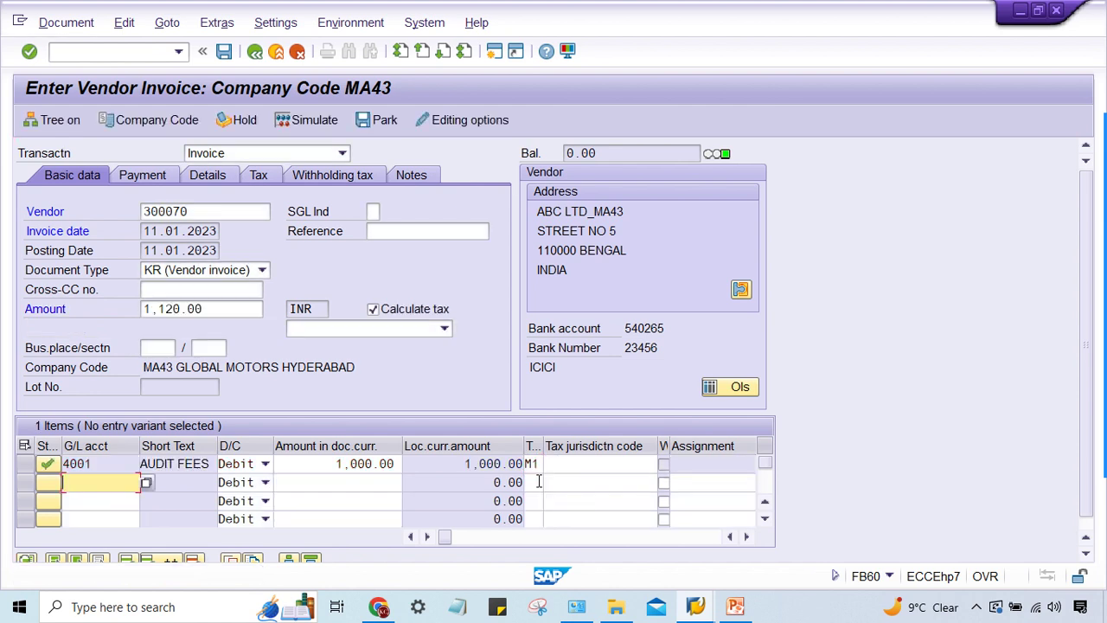
{"action": "left_click", "coordinate": [322, 124]}
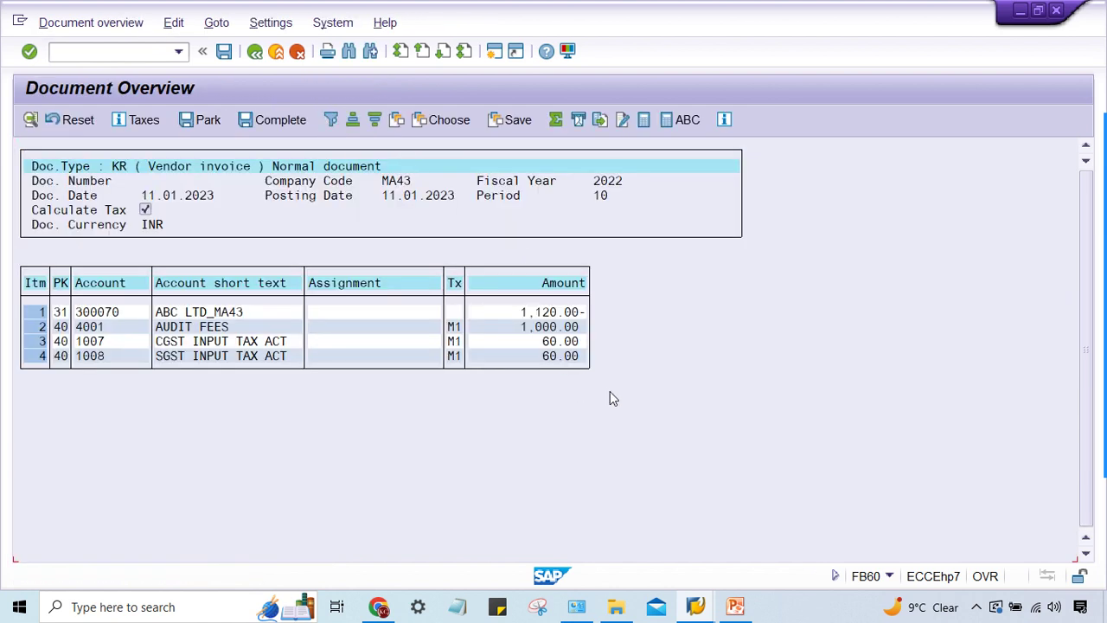
Step: Post the simulated vendor invoice with Ctrl+S, creating document 1075
{"action": "key", "text": "ctrl+s"}
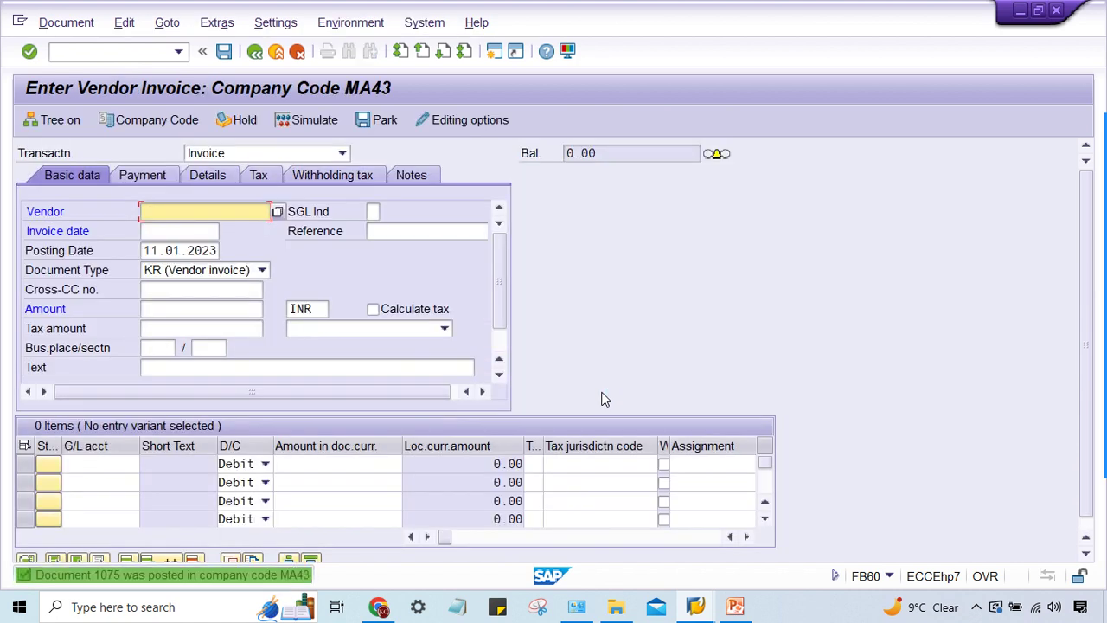